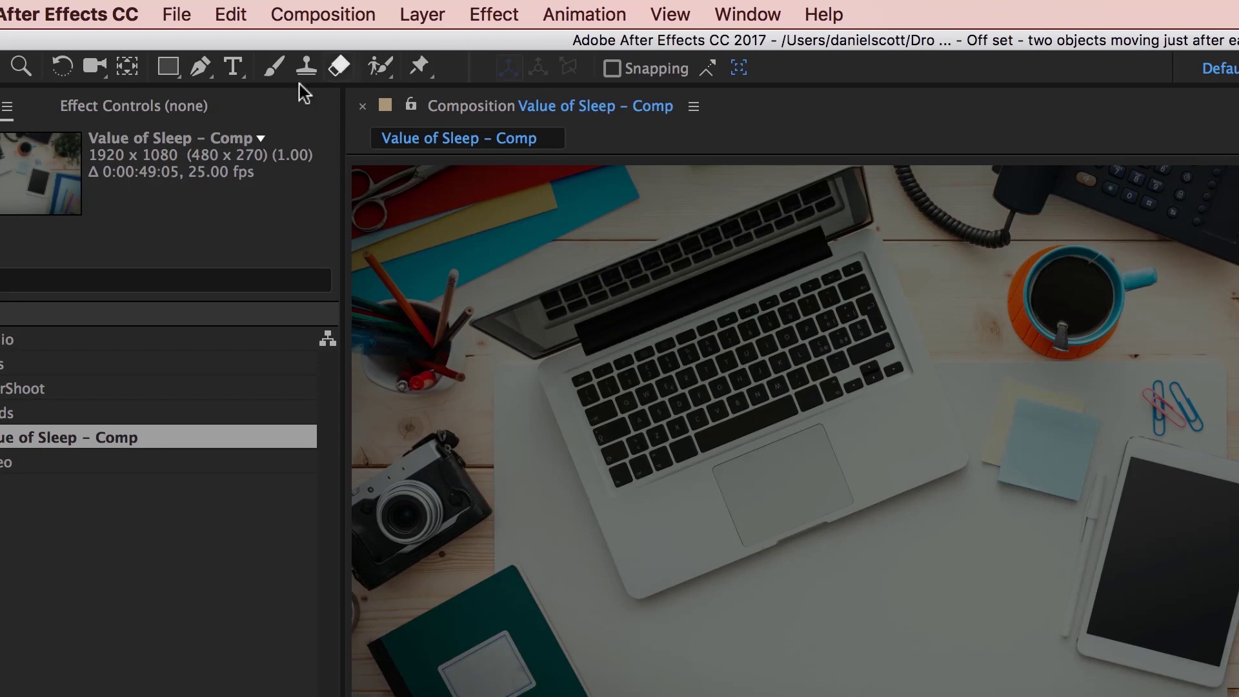
- Open the Composition menu in the After Effects menu bar
click(343, 22)
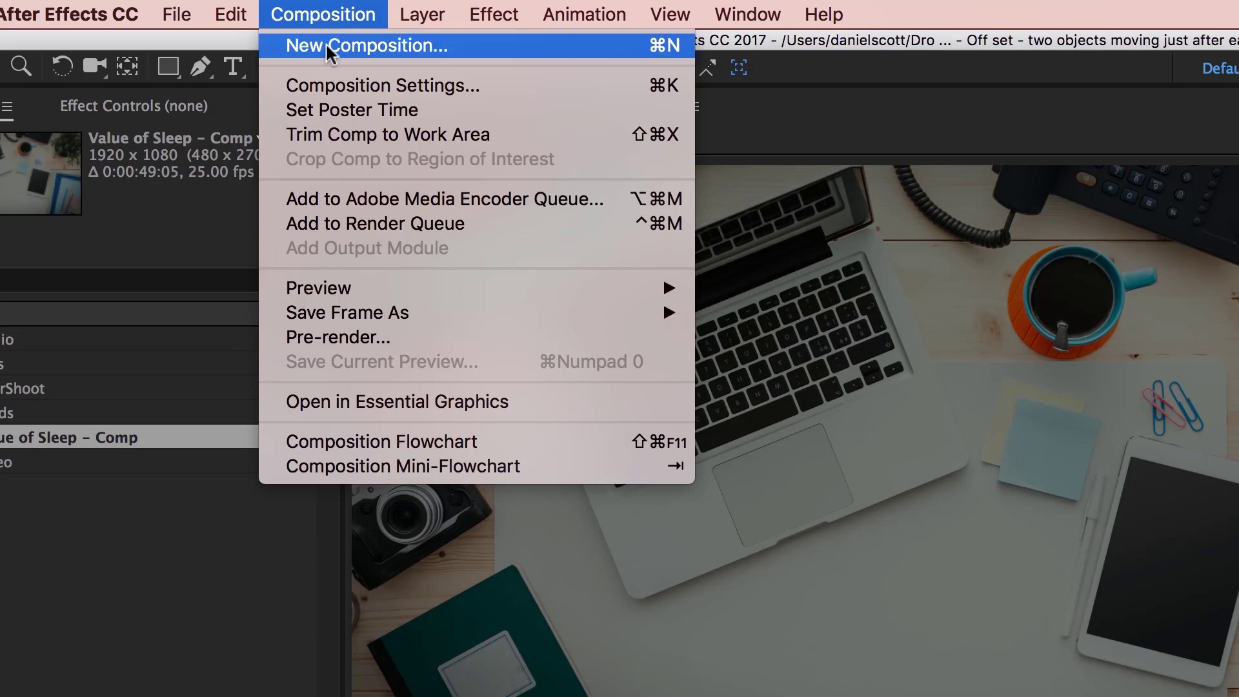
- Create a new 1920×1080, 5-second composition named 'Offset'
click(330, 47)
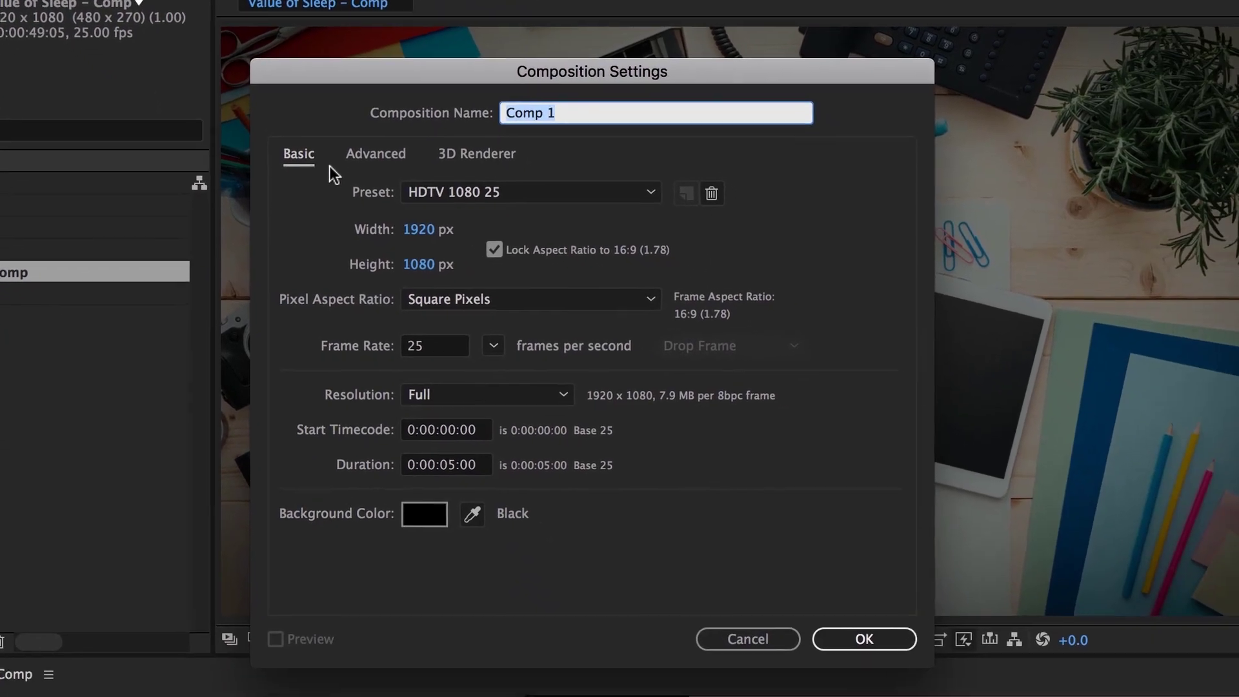
text(Offset)
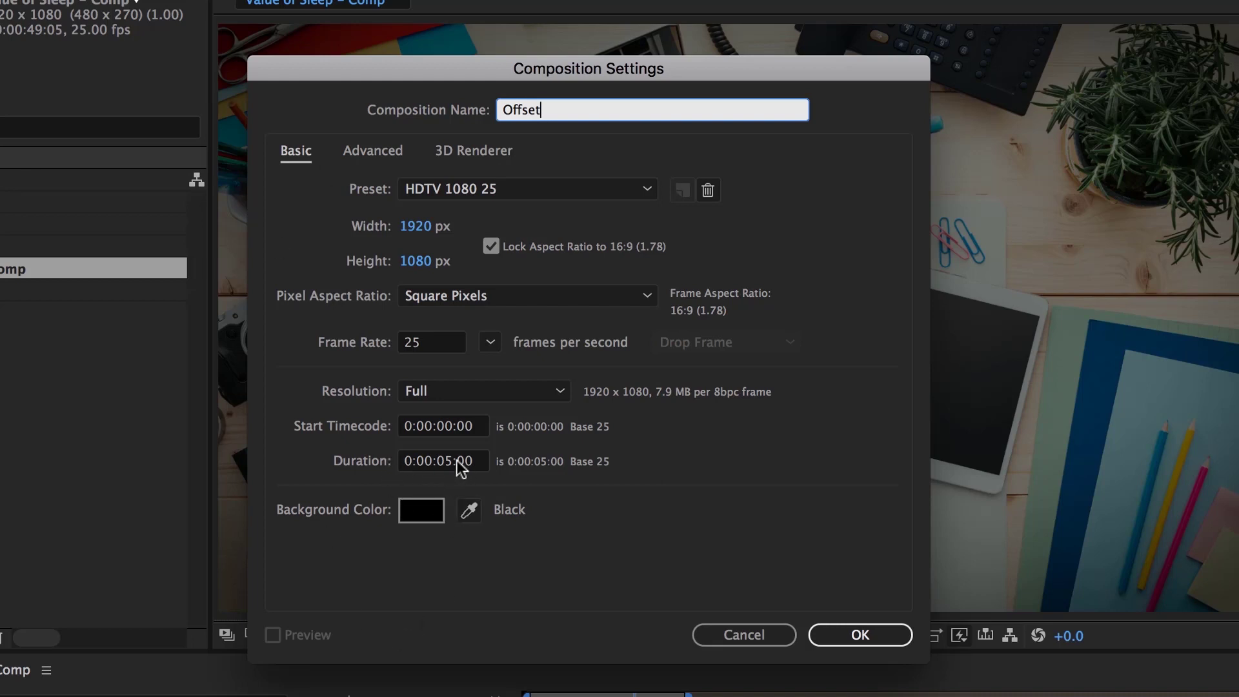
click(861, 635)
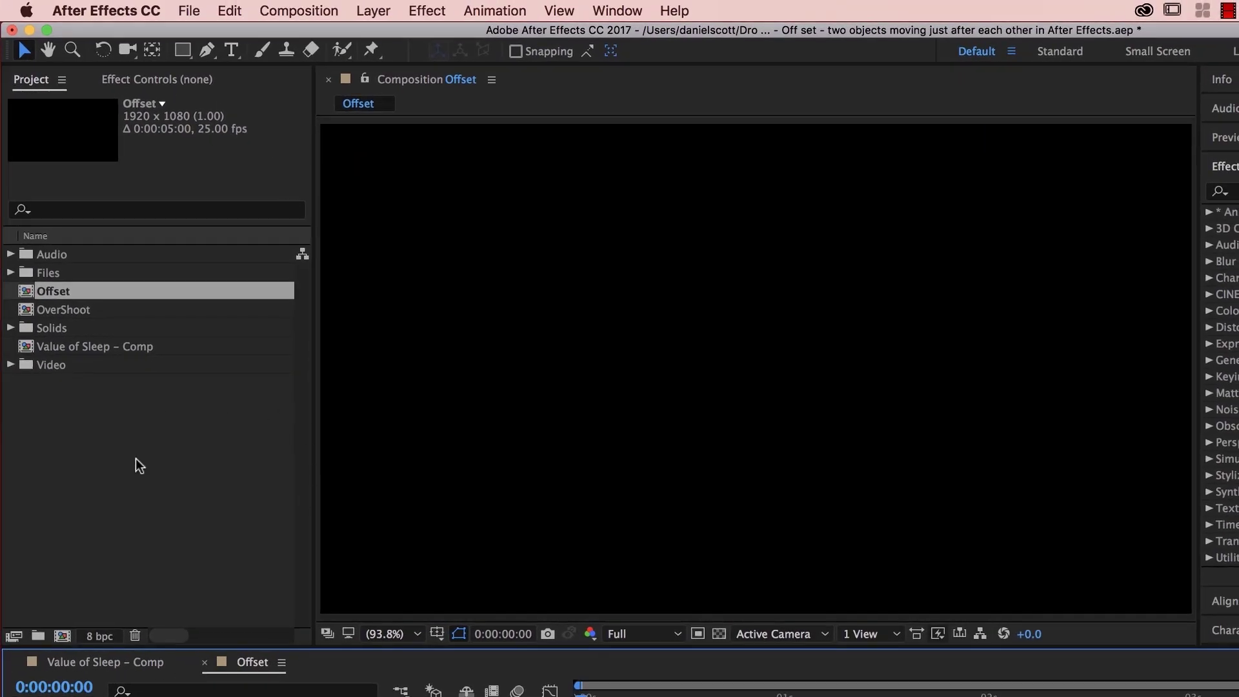
- Import Offset1.ai and Offset2.ai into the project
double_click(93, 440)
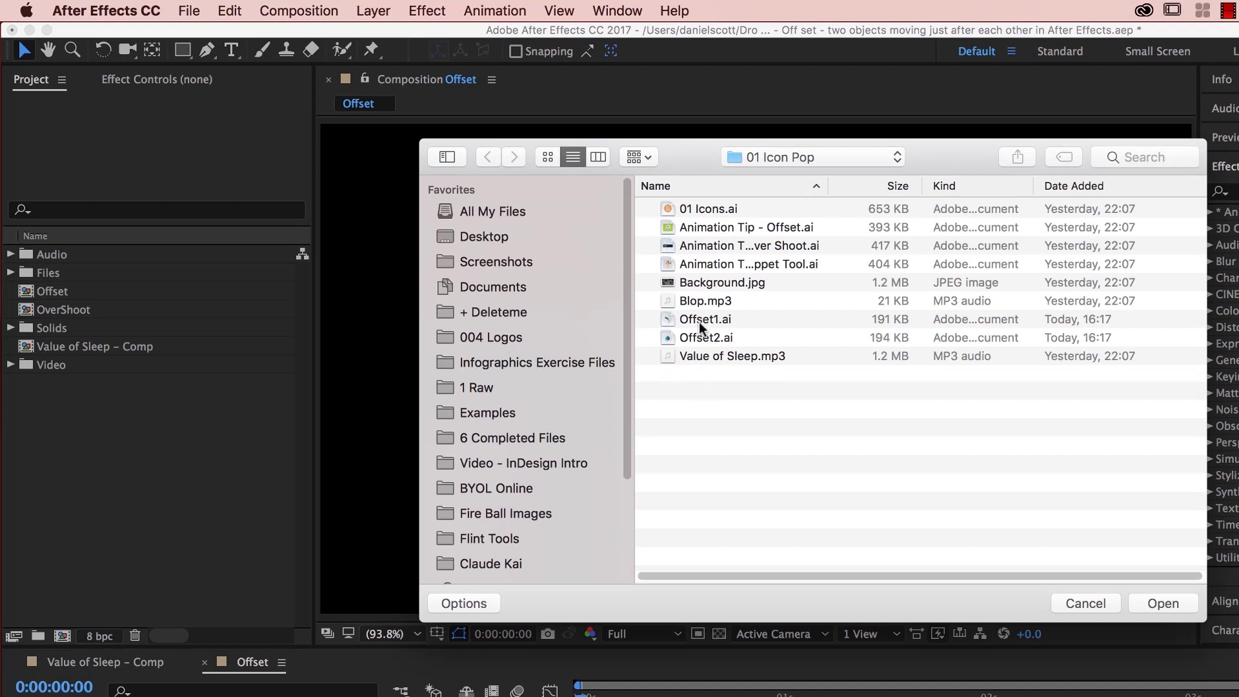
click(698, 321)
shift+click(699, 339)
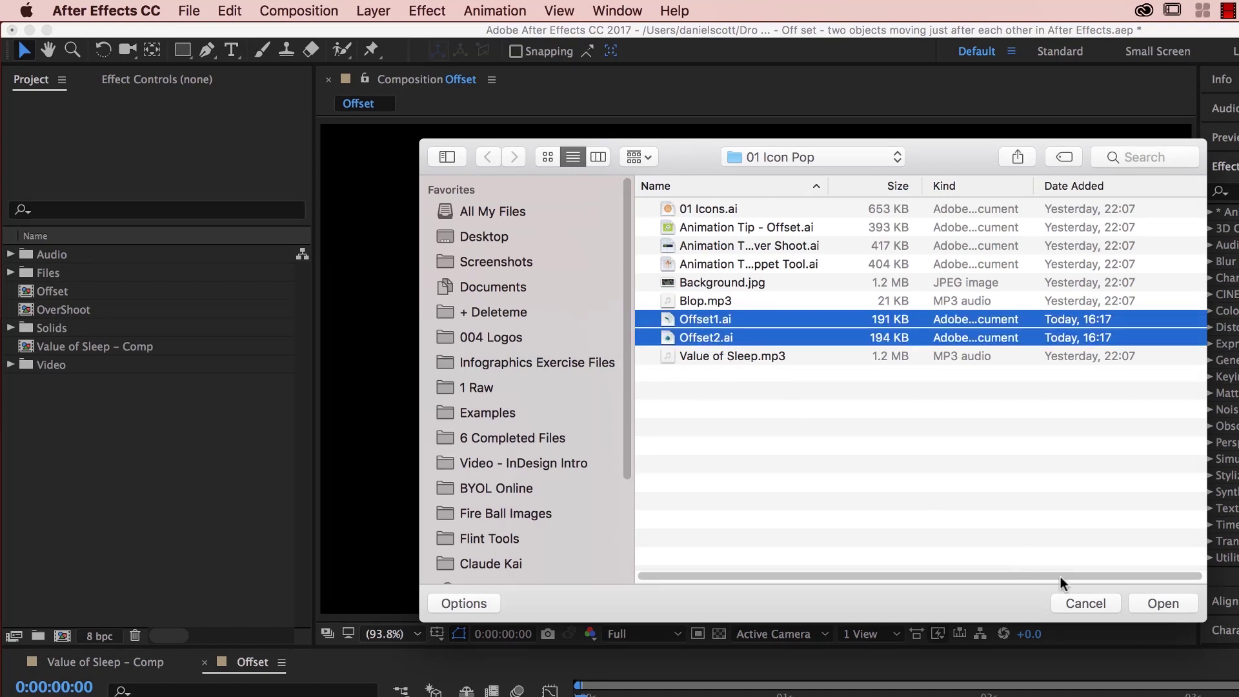
click(1162, 603)
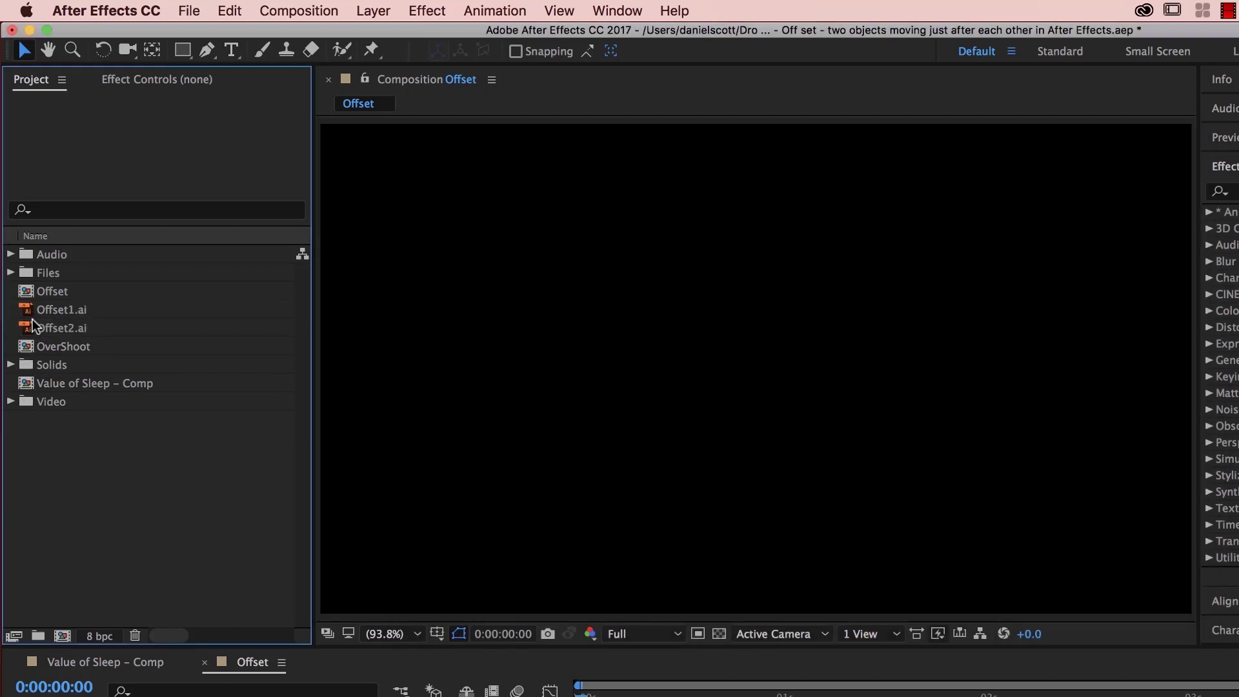
- Add Offset1.ai and Offset2.ai to the Offset composition, nudging the small icon up-left
drag(26, 313, 725, 336)
drag(40, 332, 736, 345)
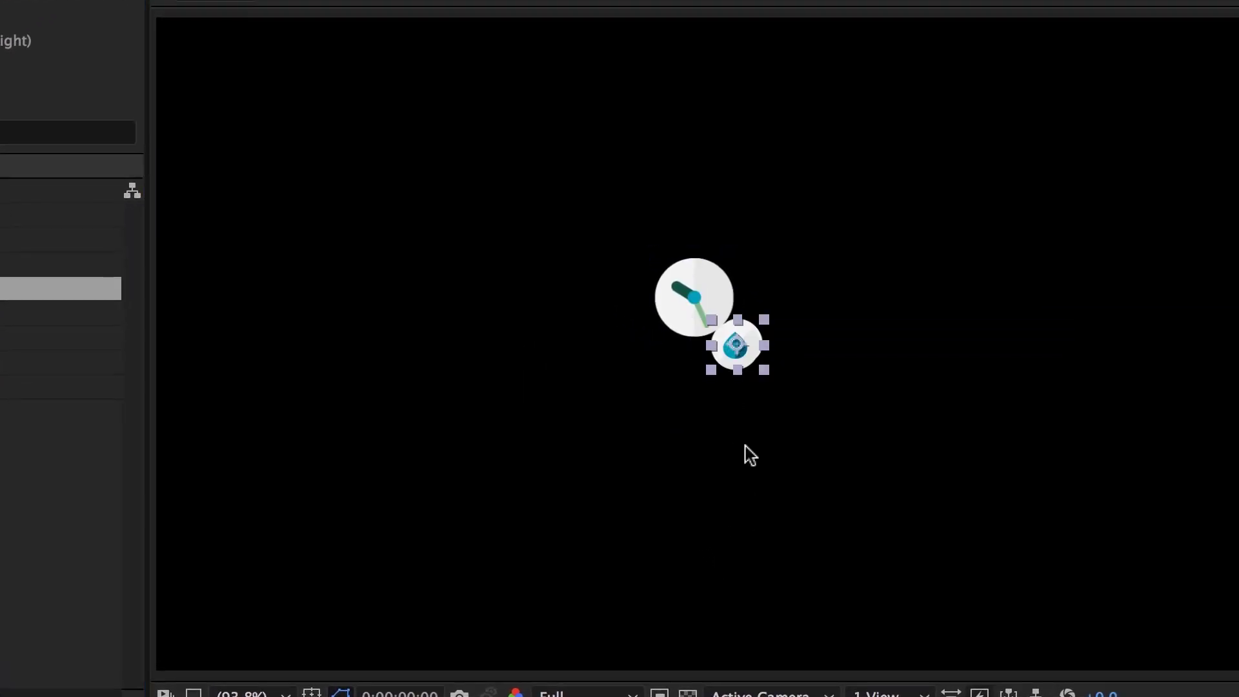
key(Left)
key(Up)
key(Left)
key(Up)
key(Left)
key(Up)
key(Left)
key(Up)
key(Left)
key(Up)
key(Left)
key(Up)
key(Left)
key(Up)
key(Left)
key(Up)
key(Left)
key(Up)
key(Left)
key(Up)
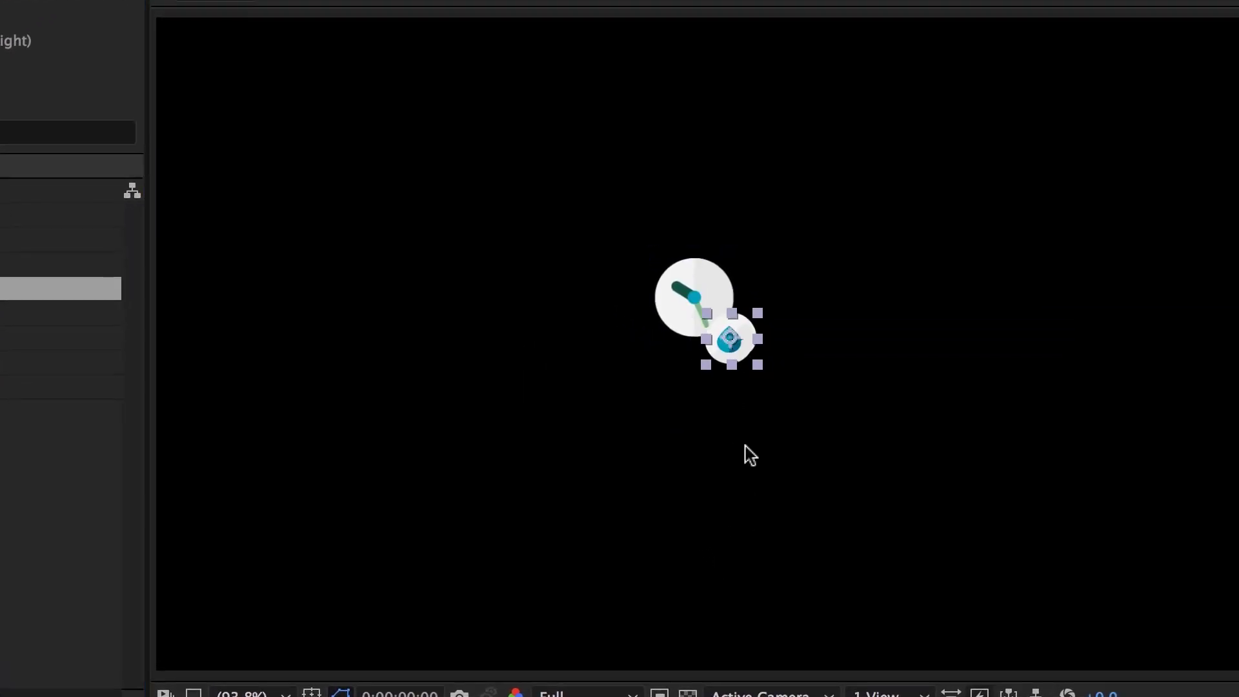
key(Left)
key(Up)
key(Left)
key(Up)
key(Left)
key(Up)
key(Left)
key(Up)
key(Left)
key(Up)
key(Left)
key(Up)
key(Left)
key(Up)
key(Left)
key(Up)
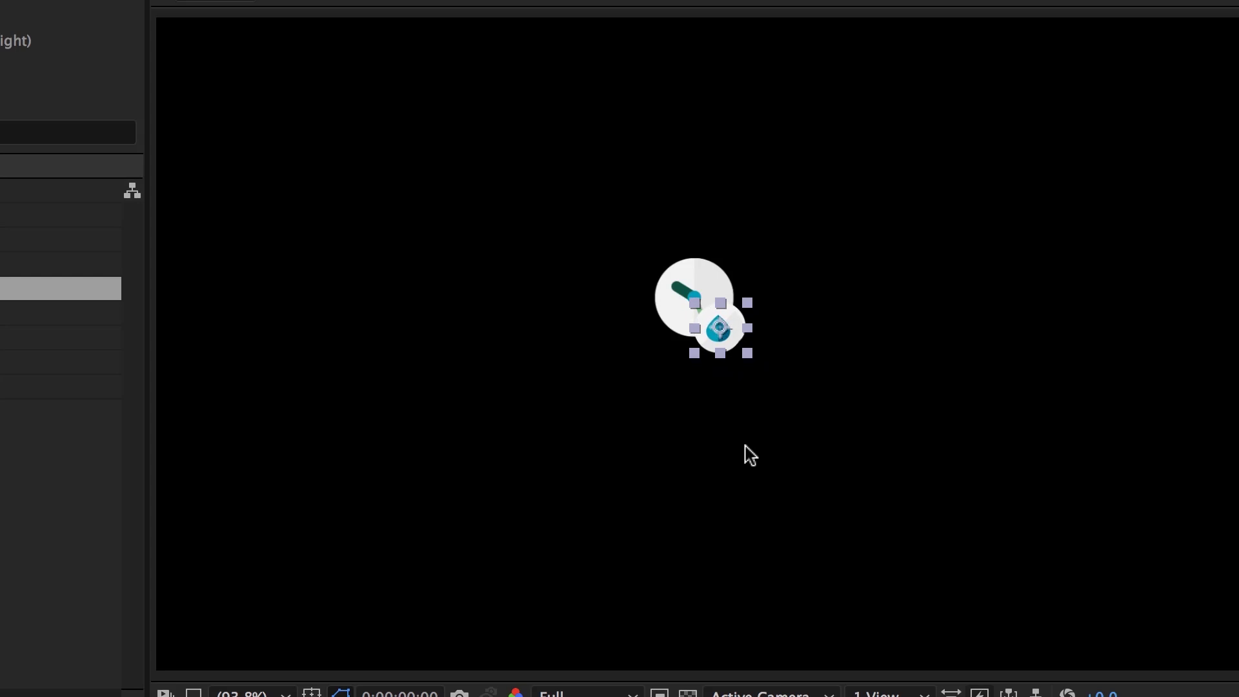
- Move both icons to the left side, with the droplet nudged left over the big circle
shift+click(719, 292)
drag(719, 286, 331, 282)
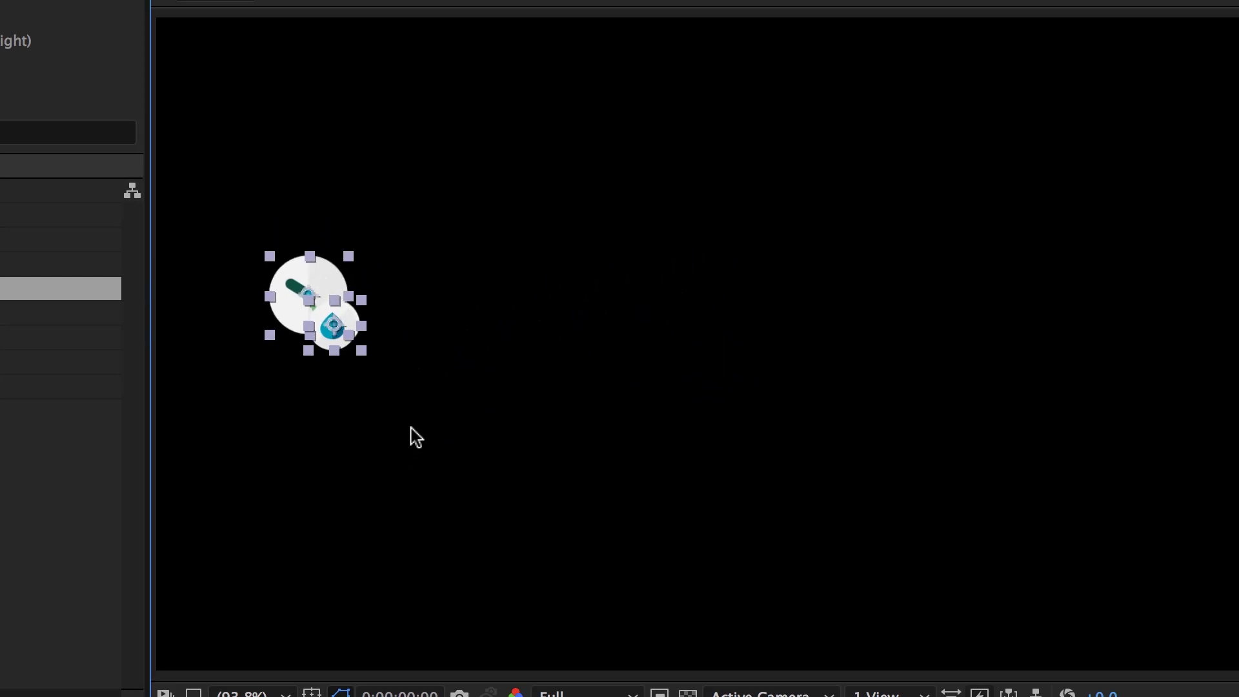
key(ctrl+shift+a)
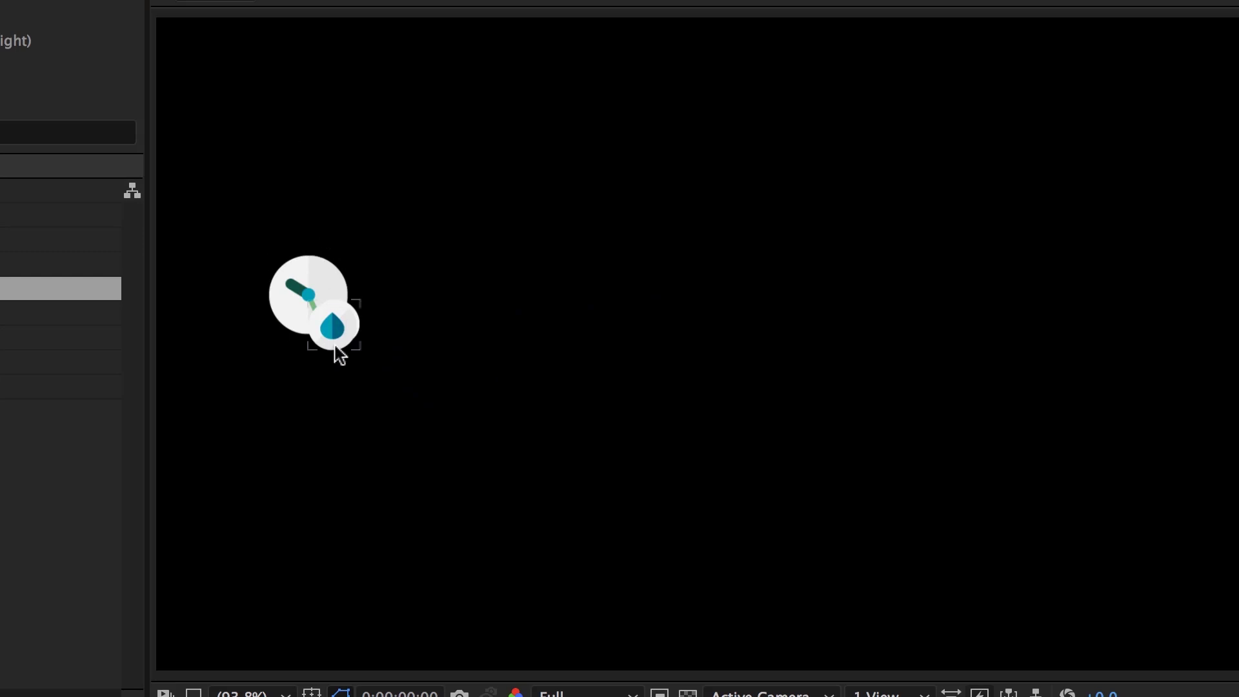
click(335, 347)
key(shift+Left)
key(shift+Left)
key(shift+Left)
key(shift+Left)
key(shift+Left)
key(shift+Left)
key(shift+Left)
key(shift+Left)
key(shift+Left)
key(shift+Left)
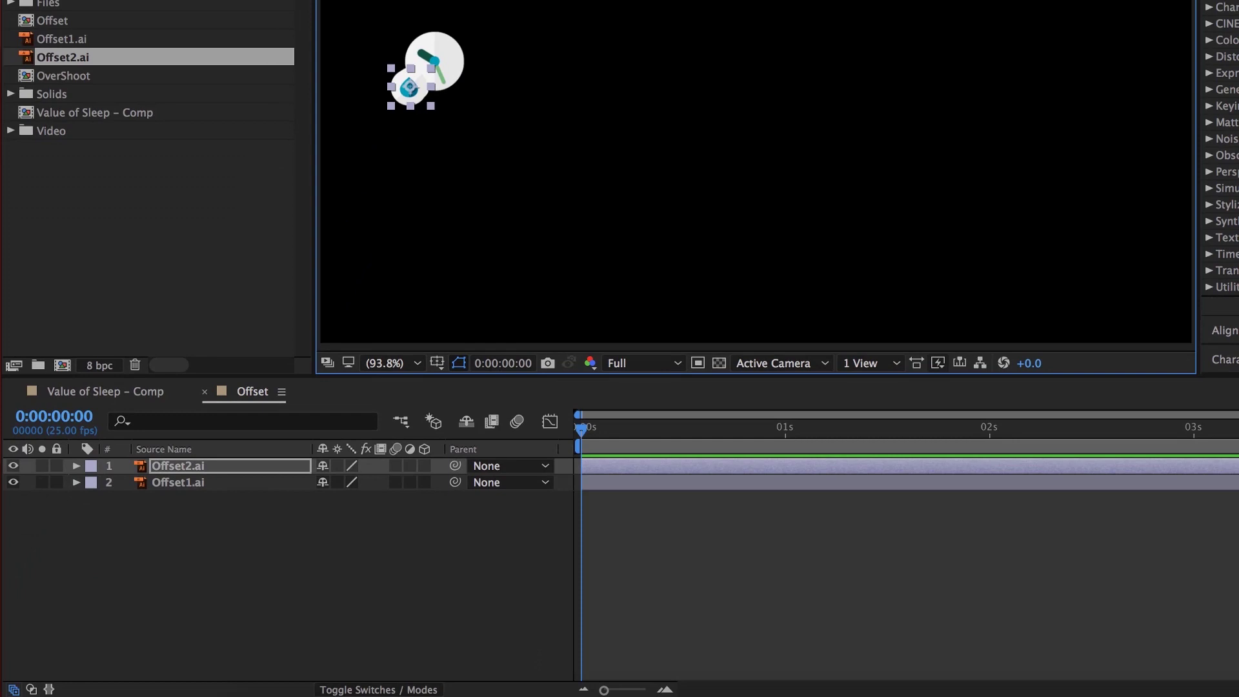
click(634, 589)
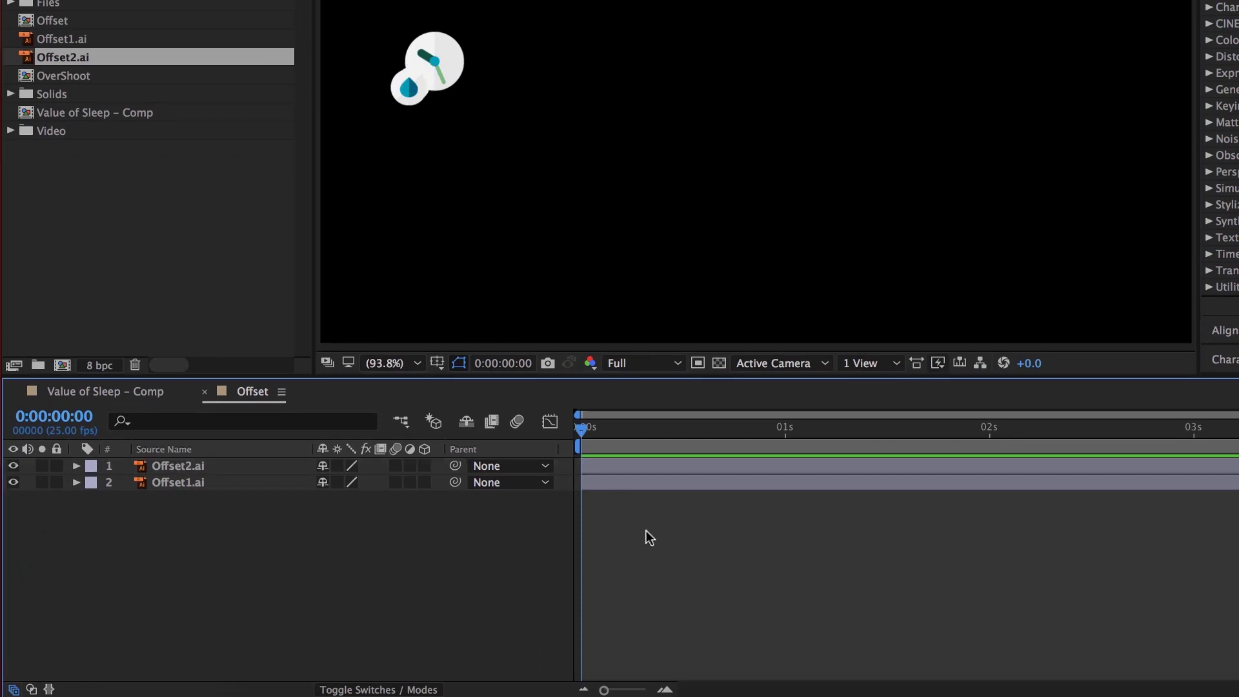
- Reorder the layers so Offset2.ai sits above Offset1.ai, then select both
click(462, 71)
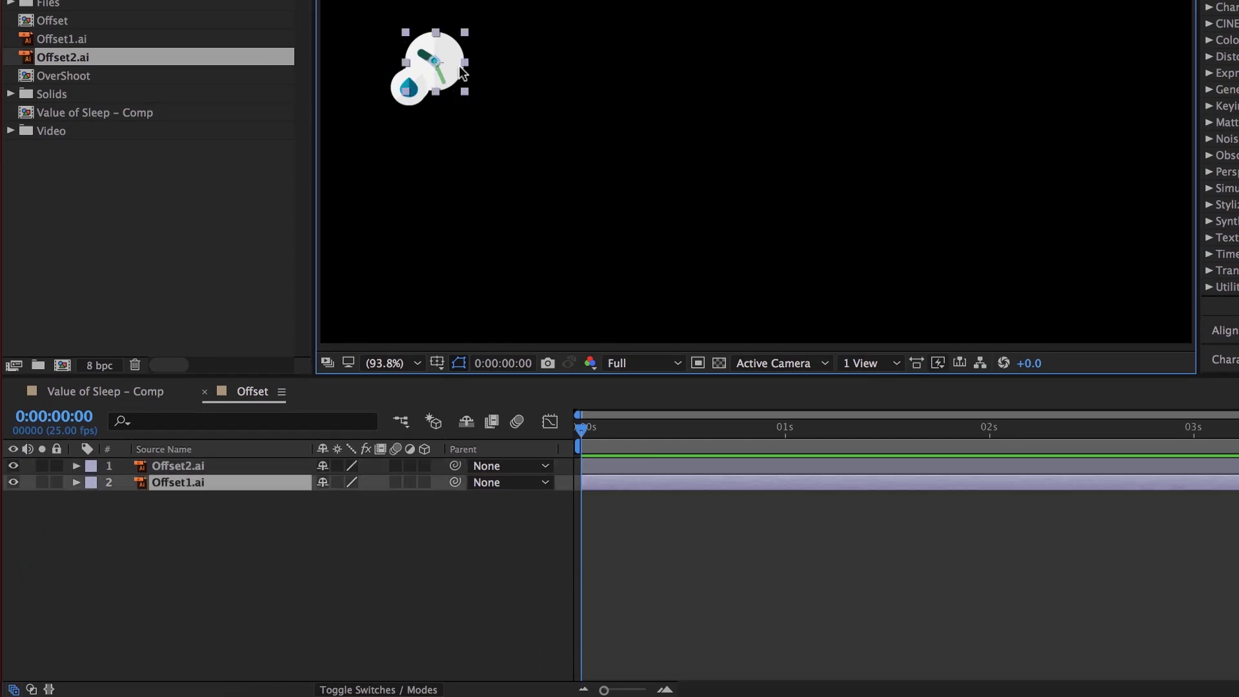
click(404, 100)
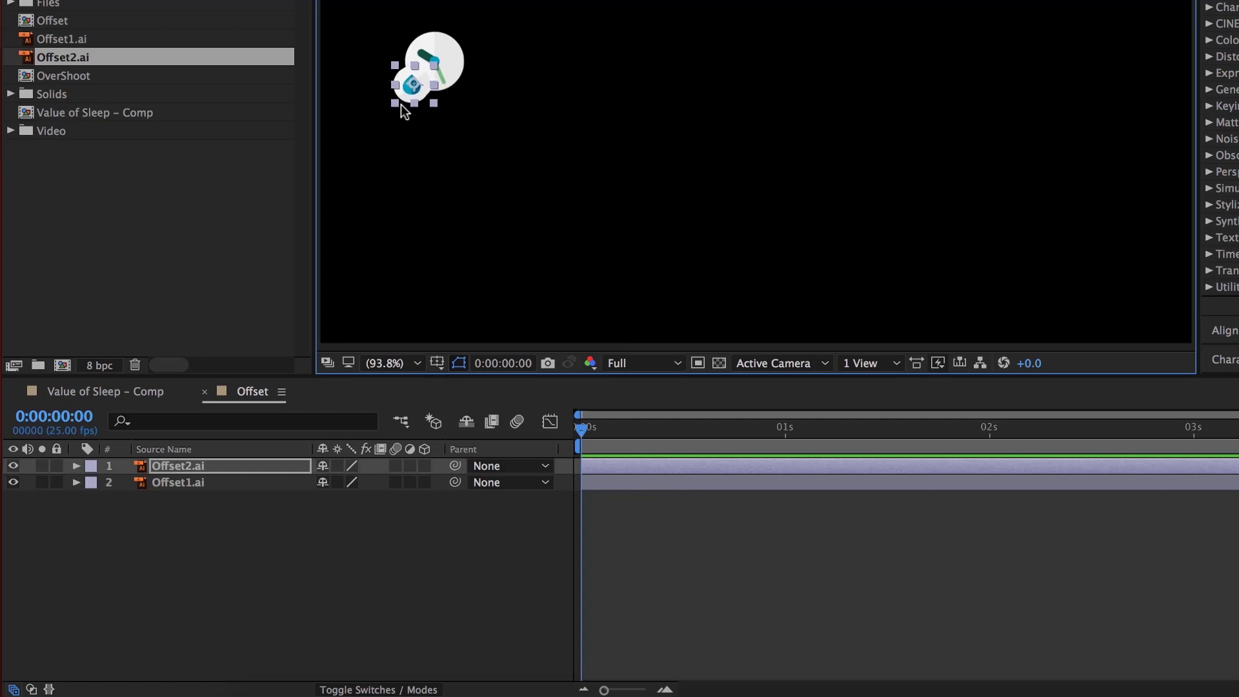
click(426, 580)
click(129, 467)
click(171, 485)
mouse_move(176, 488)
mouse_down()
mouse_move(180, 463)
mouse_move(177, 486)
mouse_up()
click(192, 563)
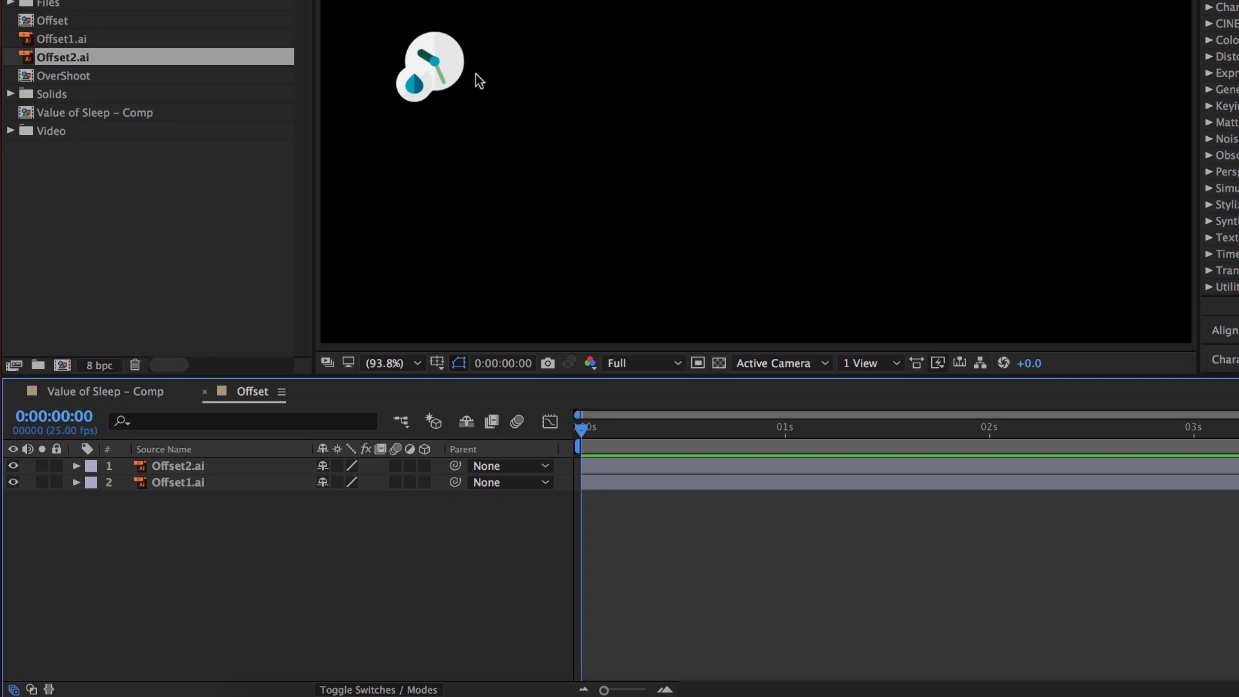
click(124, 469)
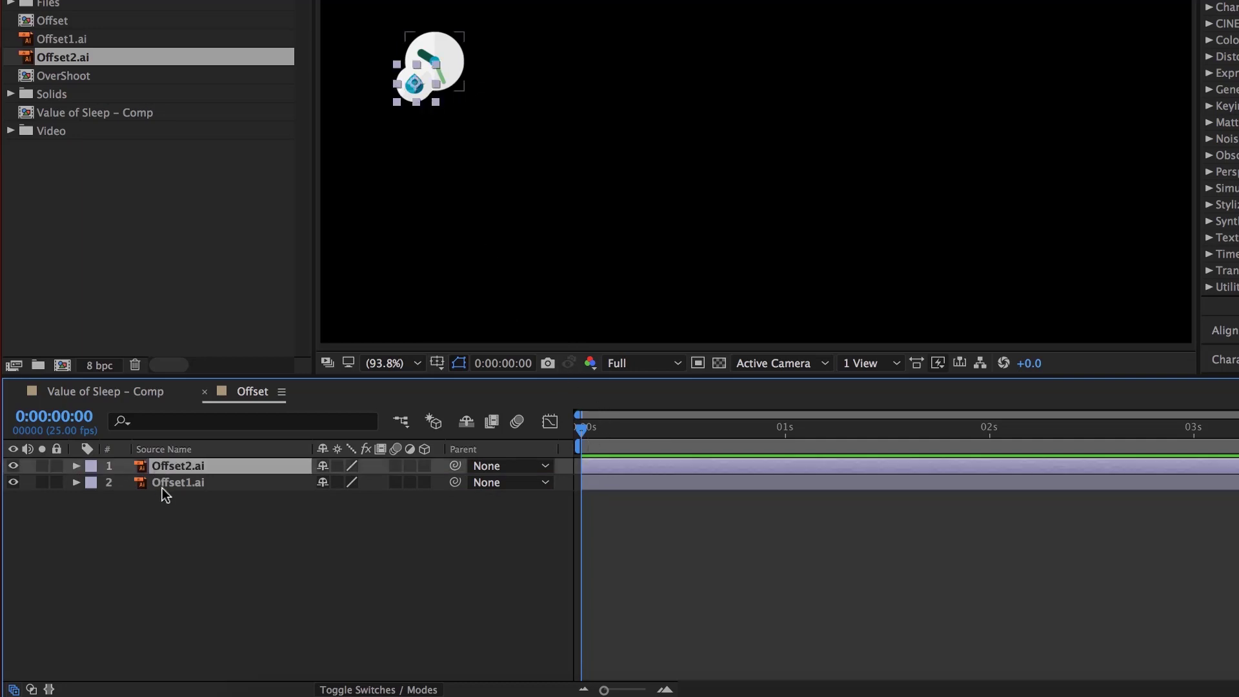
shift+click(161, 488)
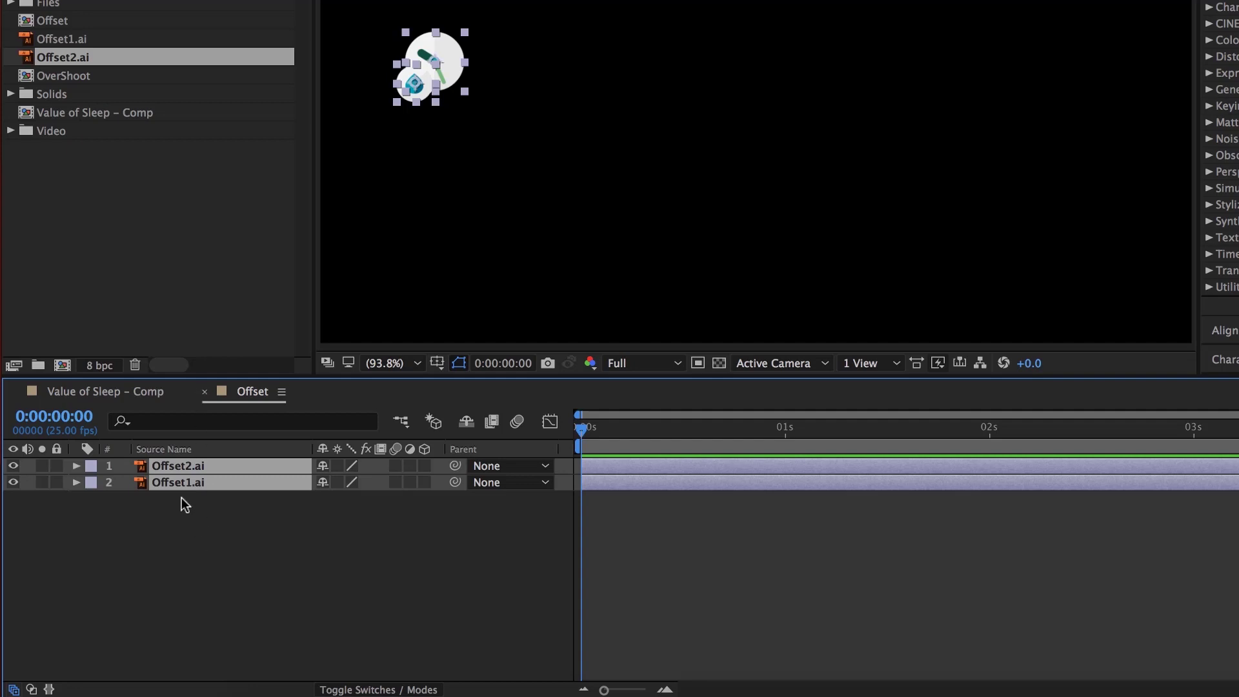
- Set starting Position keyframes at 0s with both icons just off the frame's left edge
key(p)
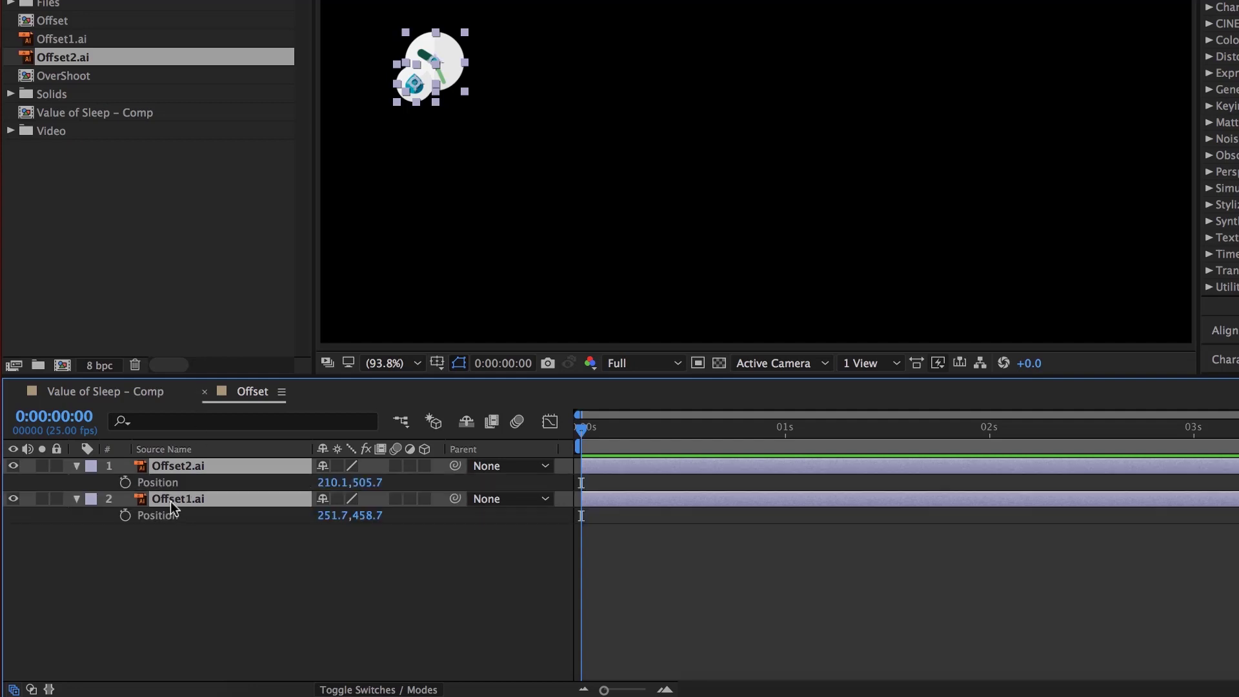
click(125, 483)
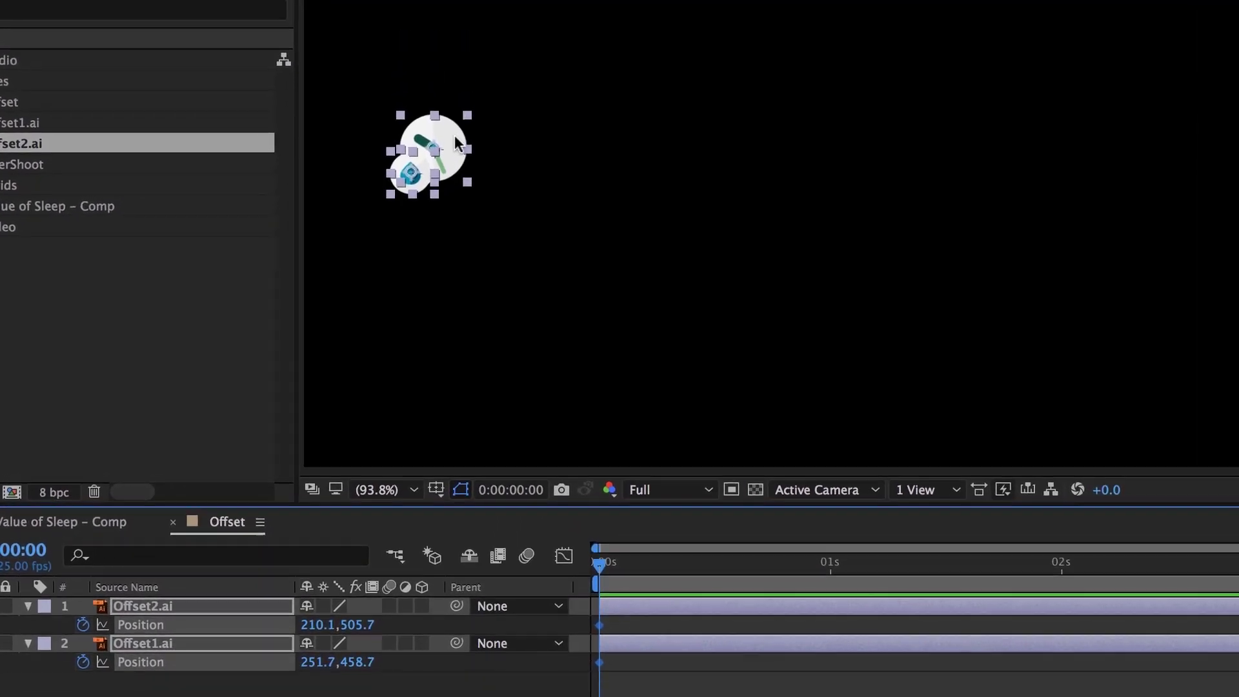
drag(452, 62, 364, 62)
key(comma)
drag(557, 165, 501, 164)
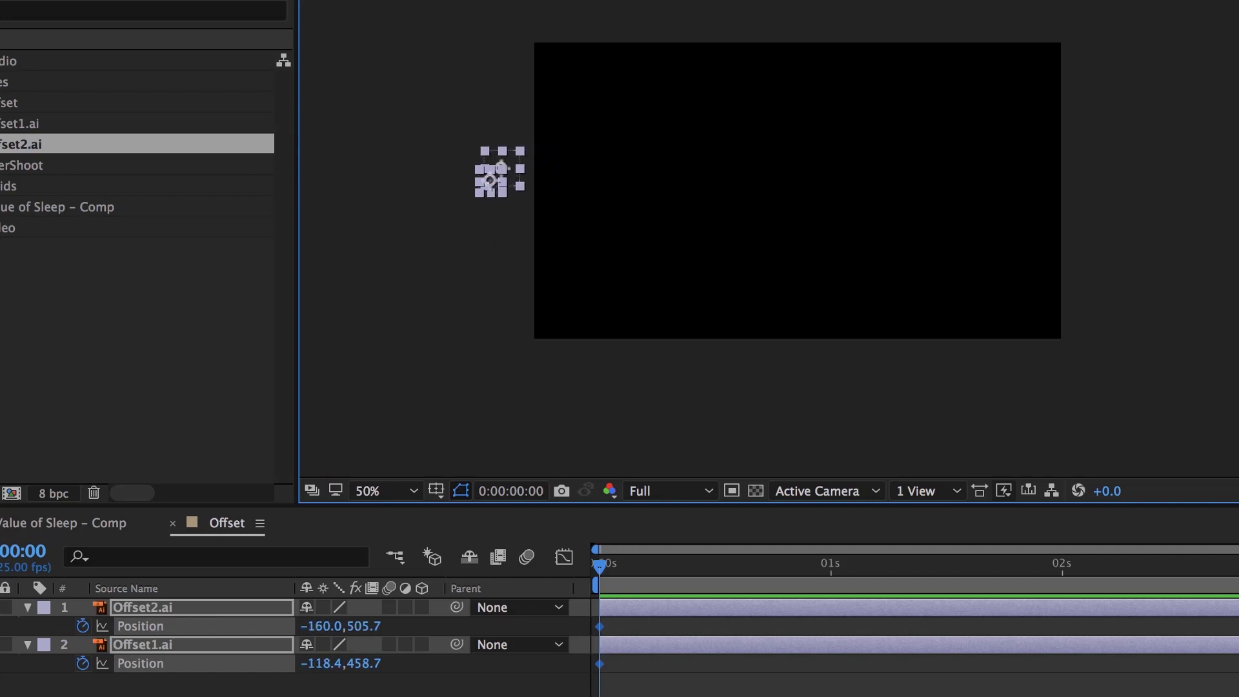
drag(316, 663, 401, 675)
drag(641, 565, 739, 579)
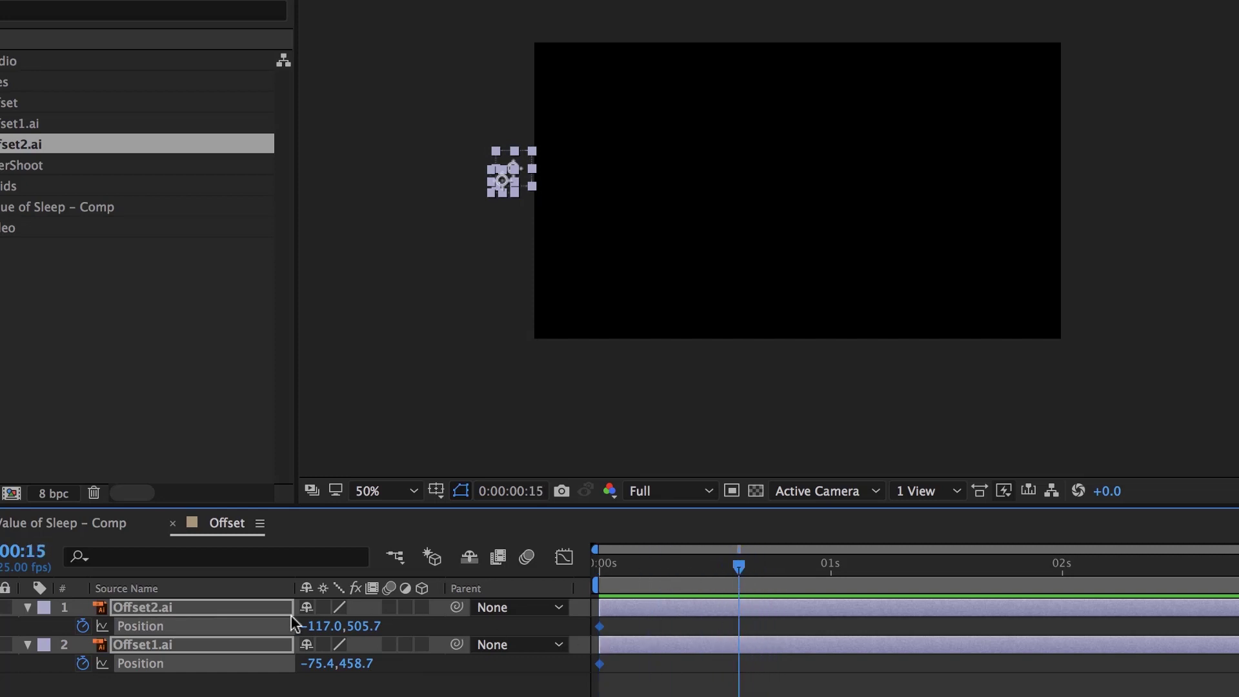
- Slide both icons into the frame at 15 frames and preview the slide-in
drag(310, 626, 943, 623)
drag(777, 572, 589, 584)
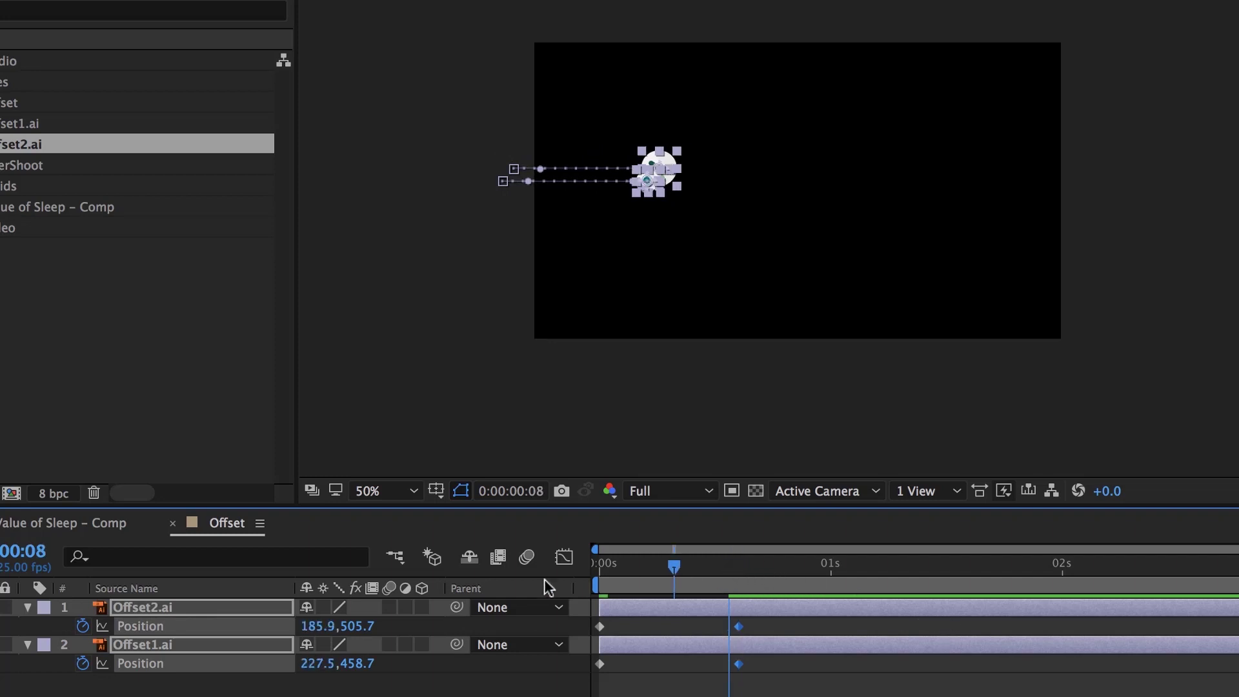
key(F2)
key(space)
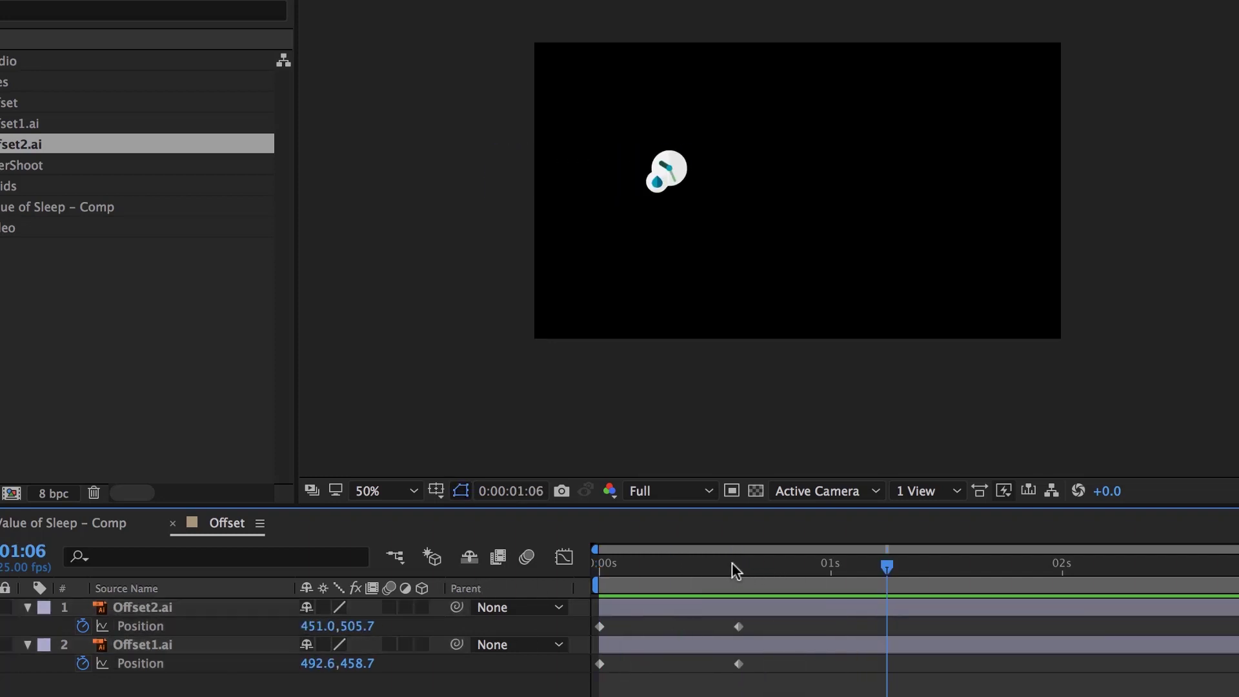
key(space)
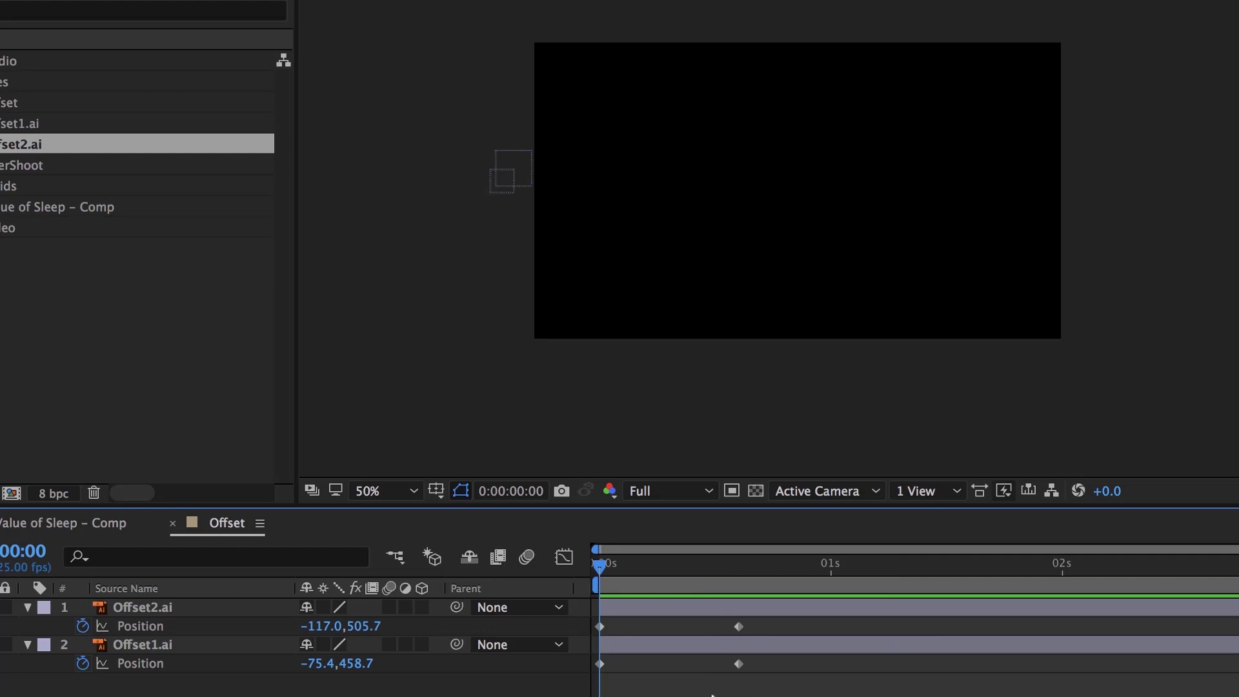
- Copy the saved Over Shoot expression text from TextEdit
key(super+Tab)
click(788, 445)
key(super+a)
key(super+c)
key(super+Tab)
click(143, 607)
shift+click(169, 645)
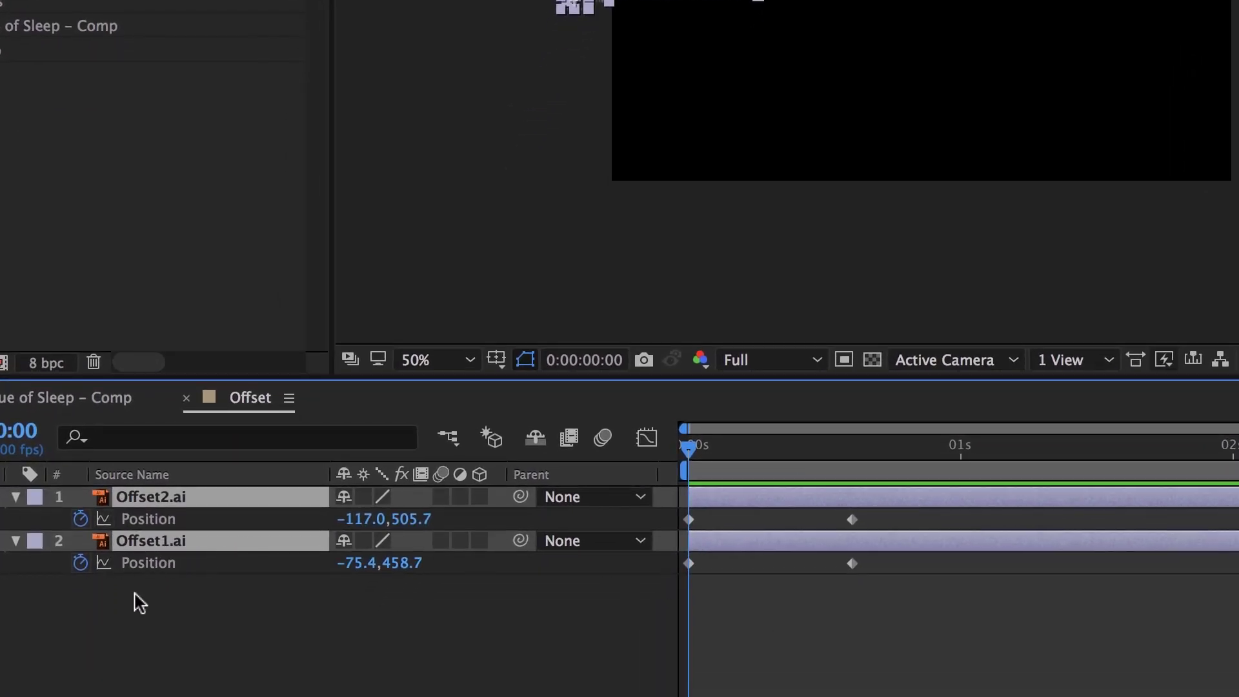
click(445, 605)
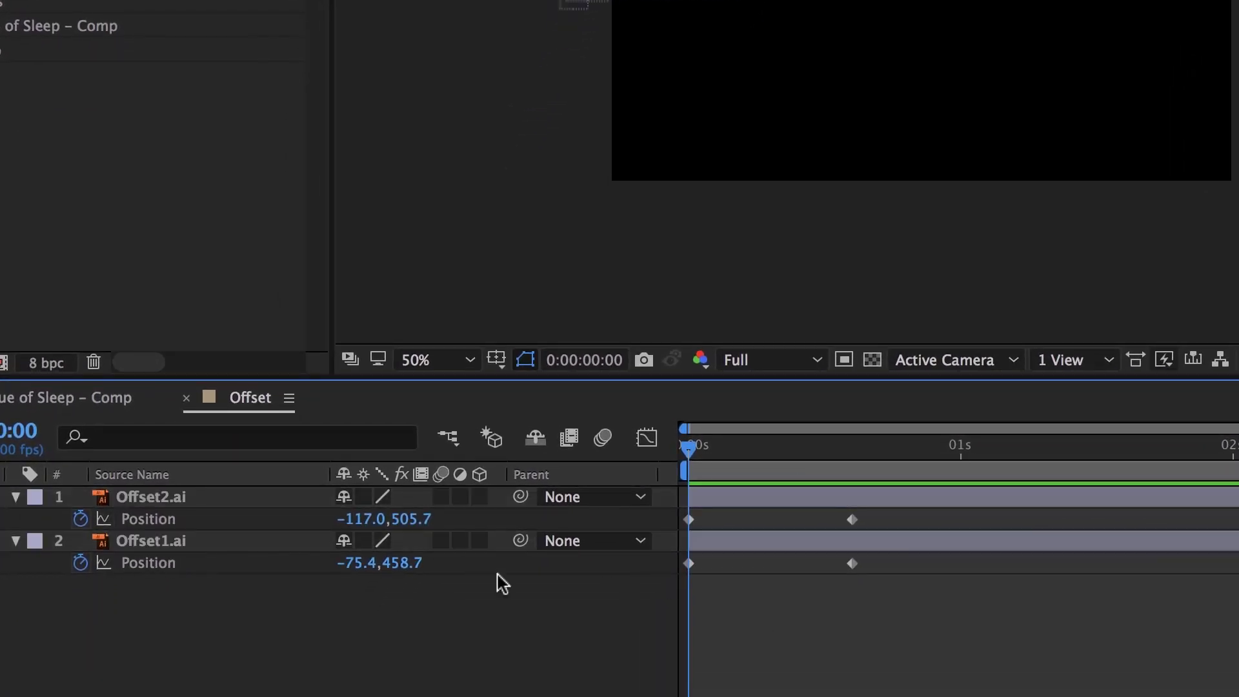
- Paste the Inertial Bounce expression into both layers' Position and preview the bounce
alt+click(80, 520)
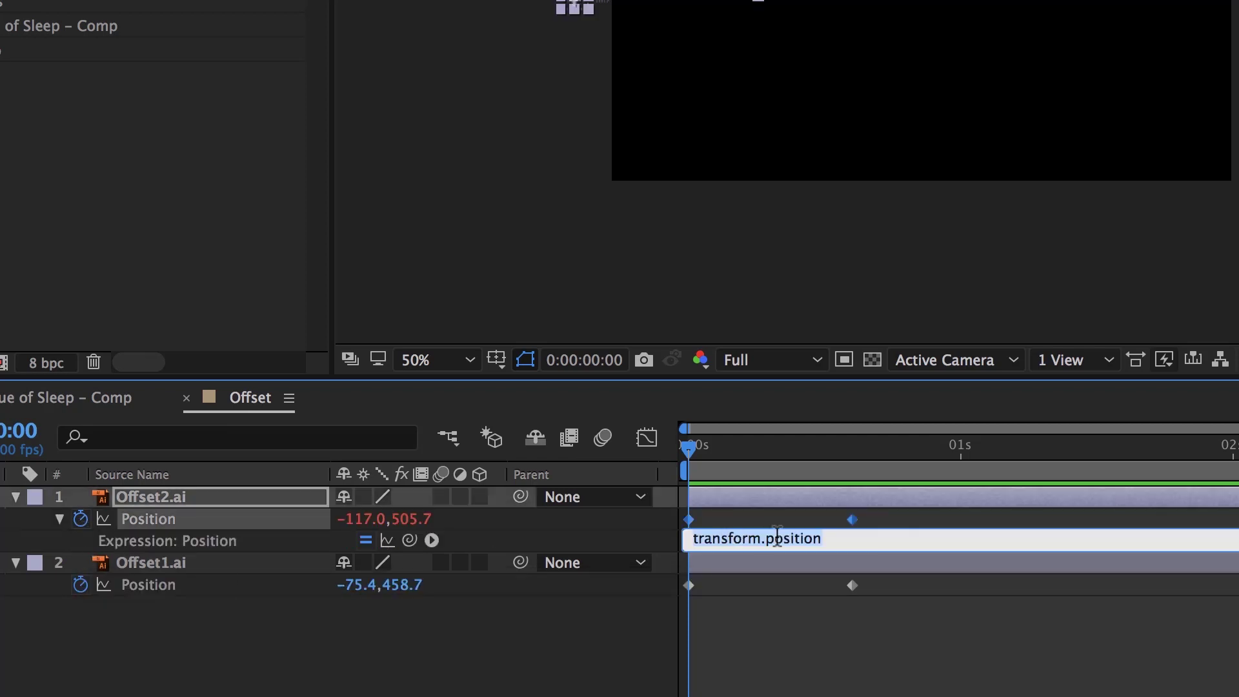
key(super+v)
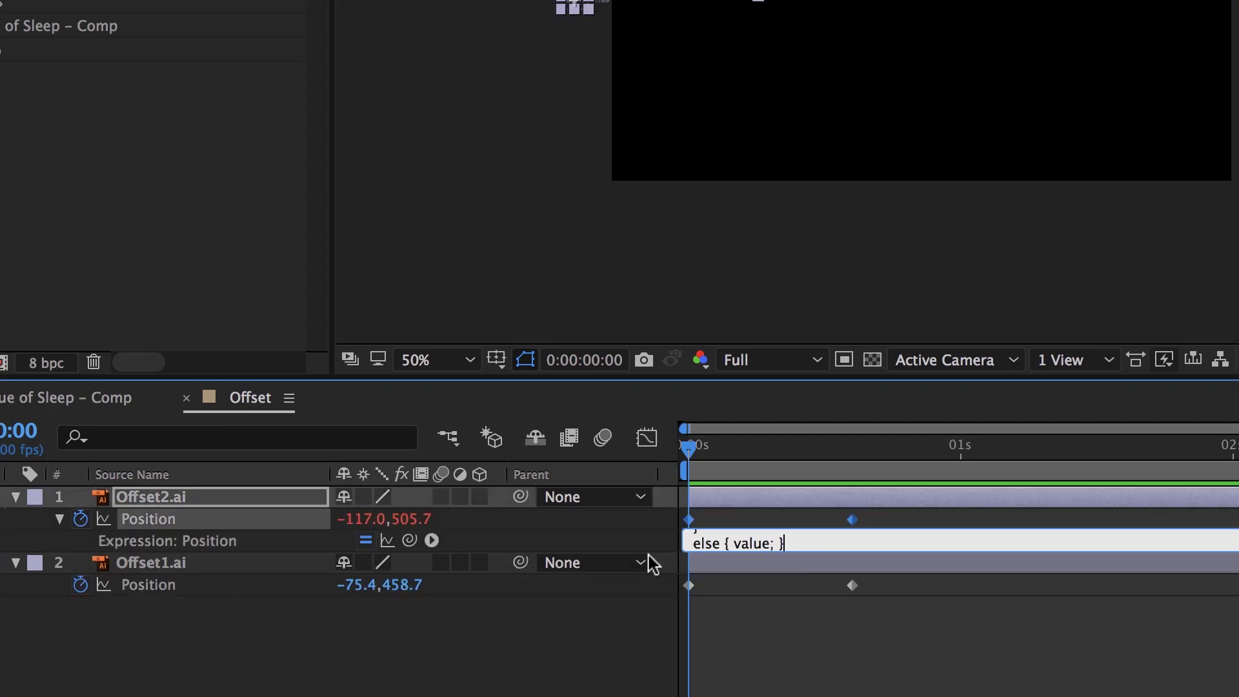
alt+click(80, 585)
key(super+v)
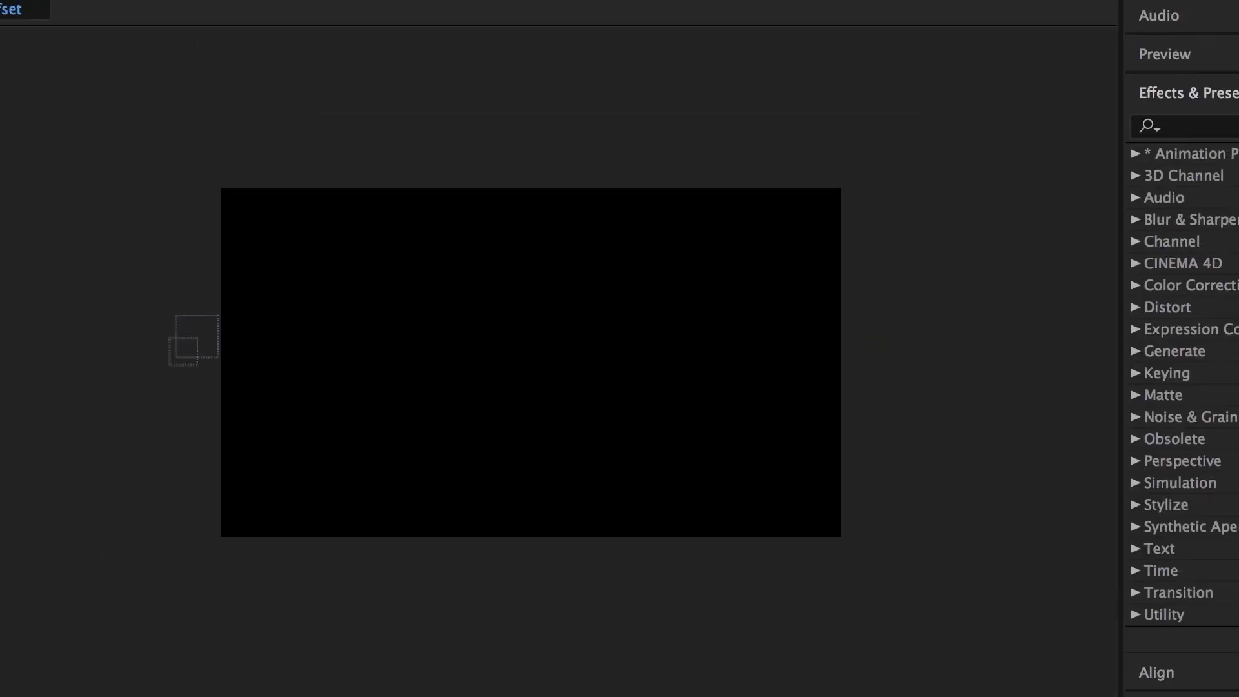
key(space)
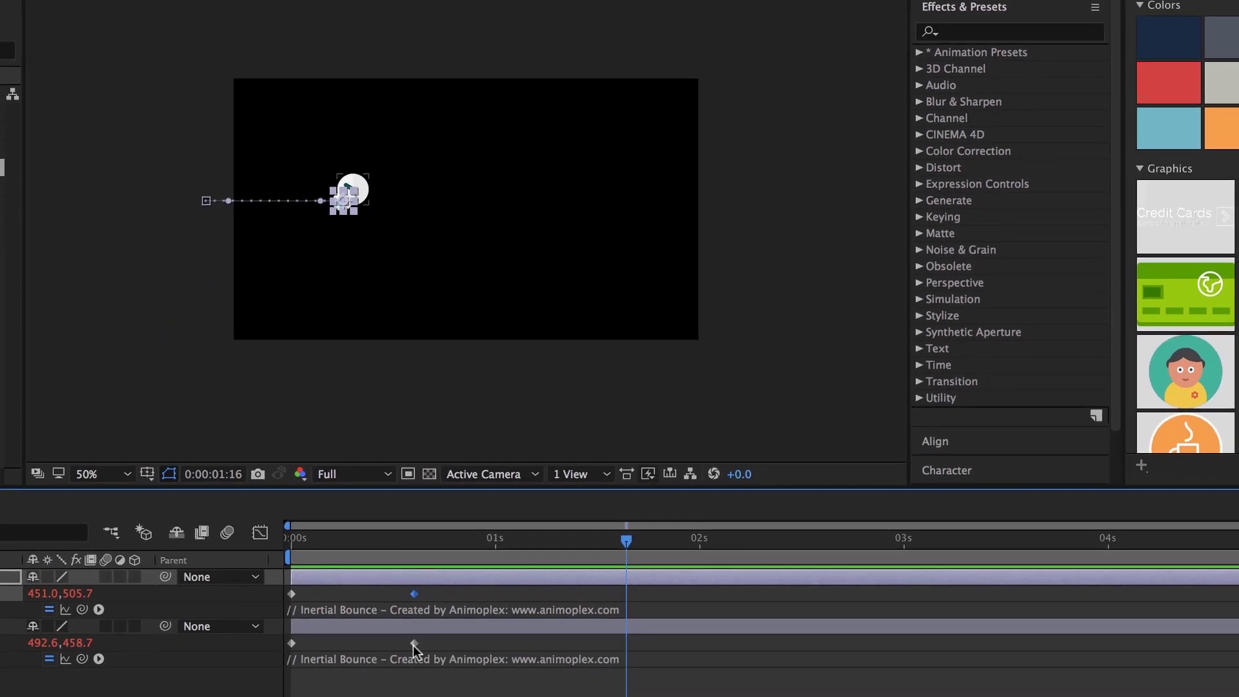
- Move both second keyframes earlier, preview at 100%, and delay the Offset2.ai layer
drag(416, 642, 351, 642)
key(Home)
key(space)
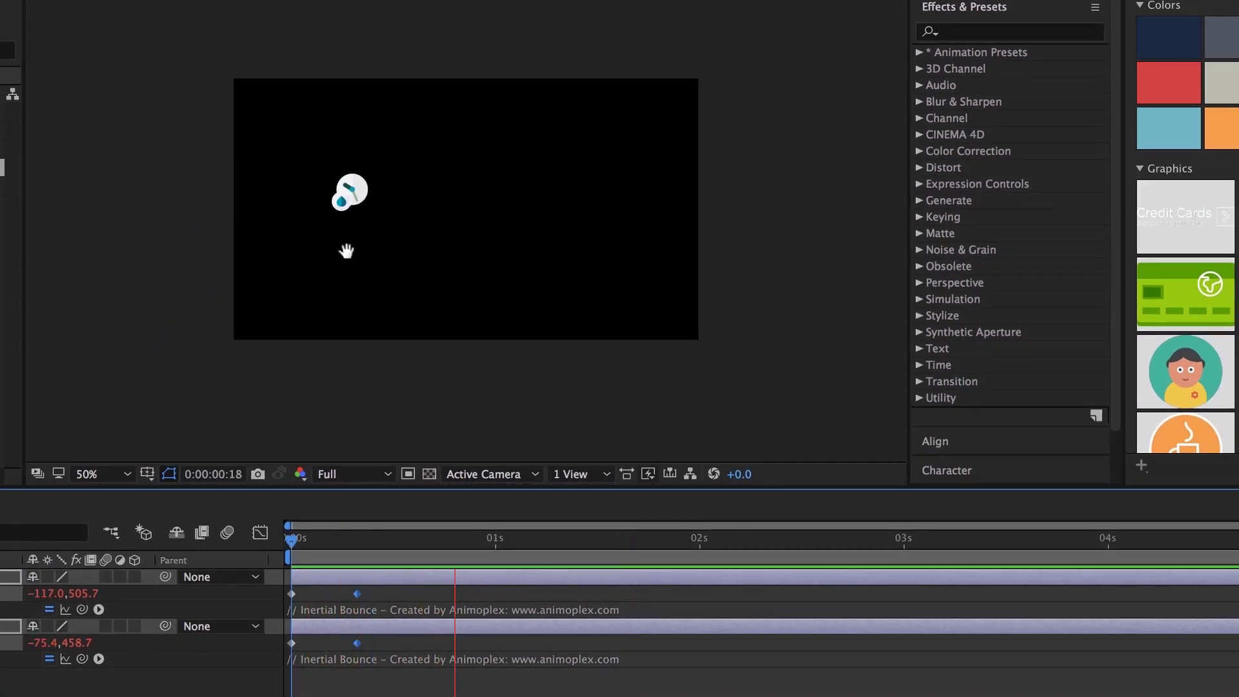
key(space)
key(period)
drag(371, 249, 614, 339)
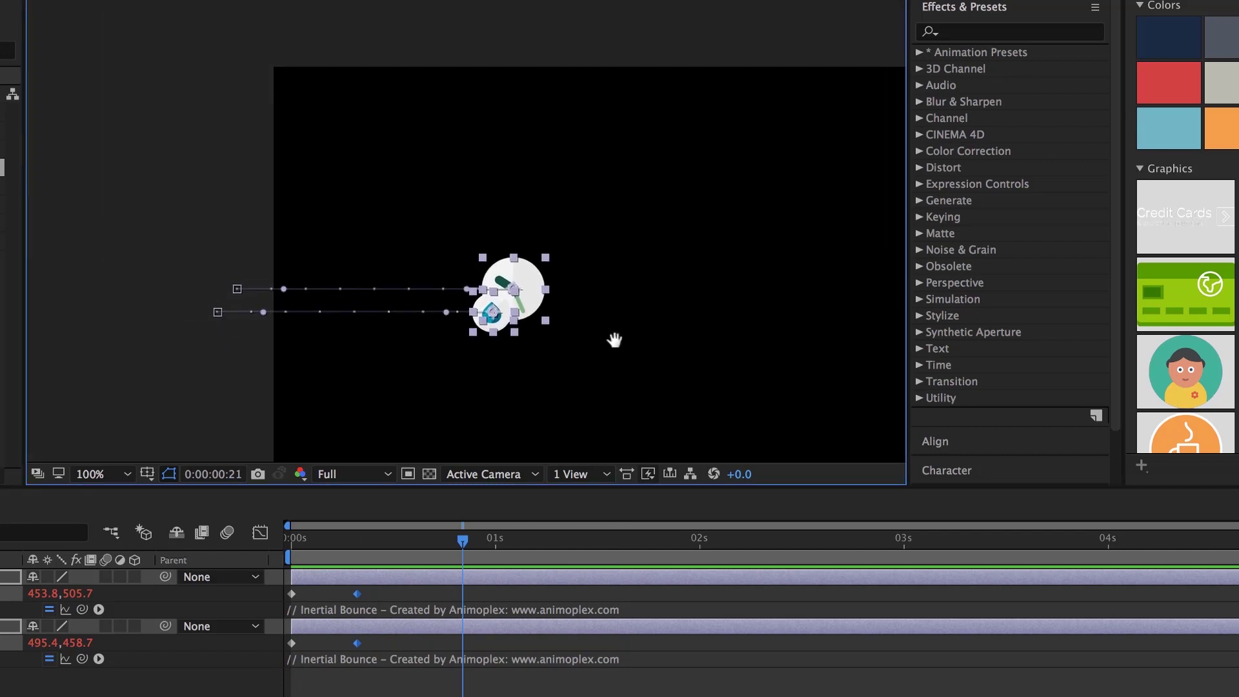
drag(460, 542, 289, 542)
key(space)
key(space)
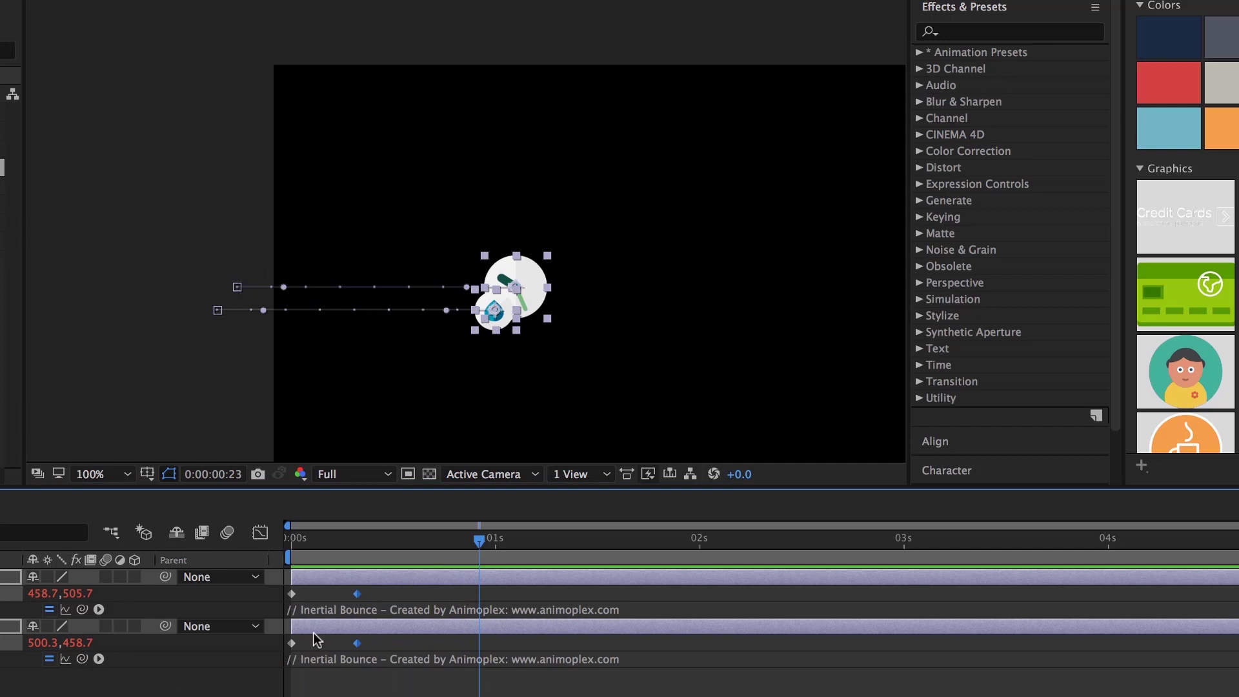
click(392, 692)
drag(365, 578, 405, 578)
- Shift the top icon's layer slightly earlier and preview the staggered slide-in
click(324, 629)
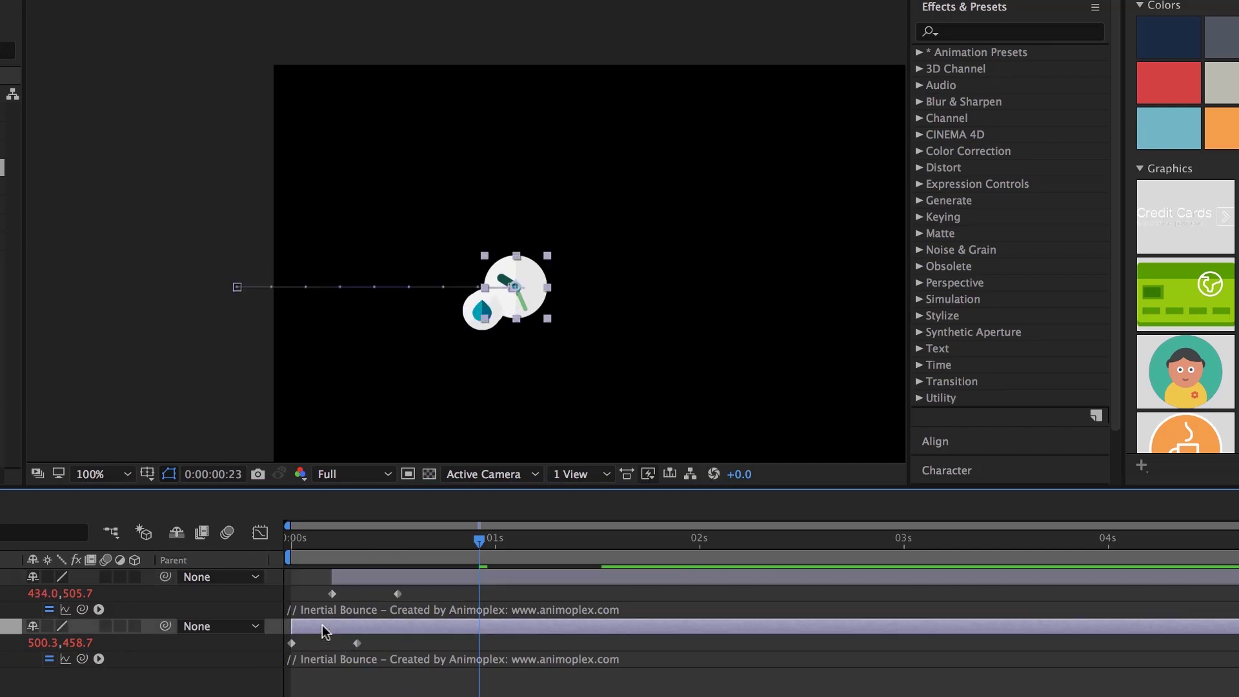
click(365, 577)
key(Home)
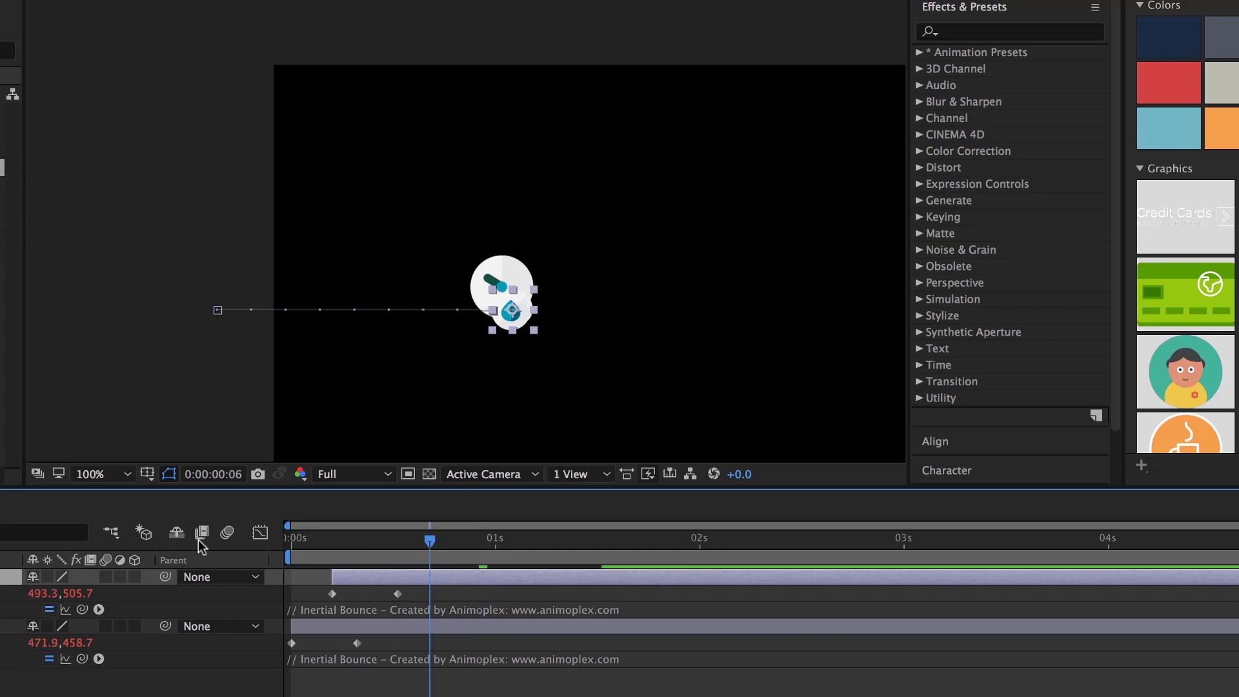
key(space)
key(space)
drag(447, 581, 431, 581)
key(Home)
key(space)
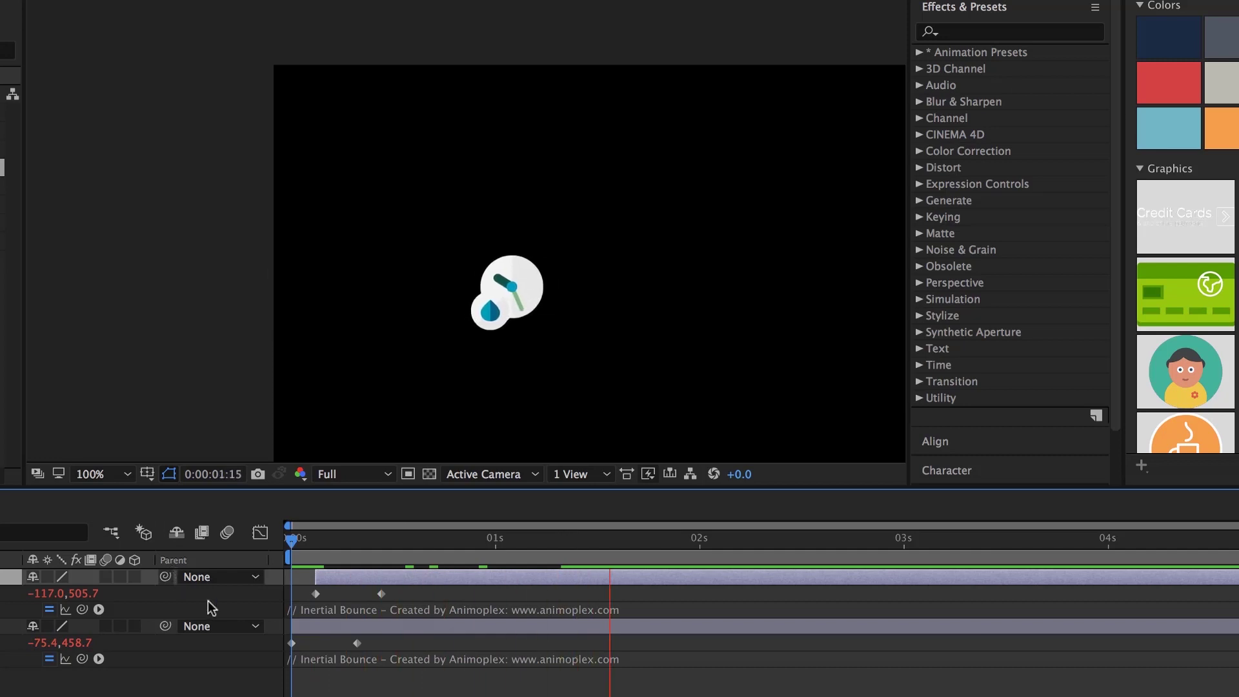
key(space)
- Pull the Offset2.ai layer a bit earlier again and review the timing in repeated previews
drag(413, 586, 387, 581)
key(Home)
key(space)
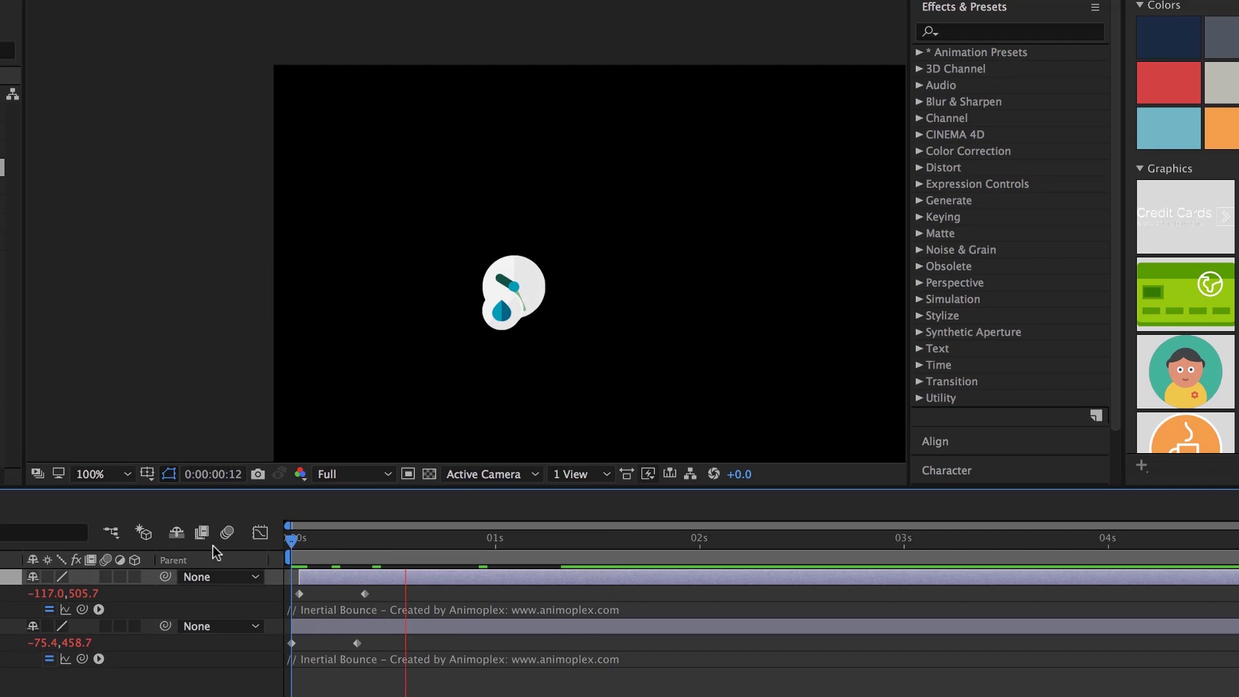
key(space)
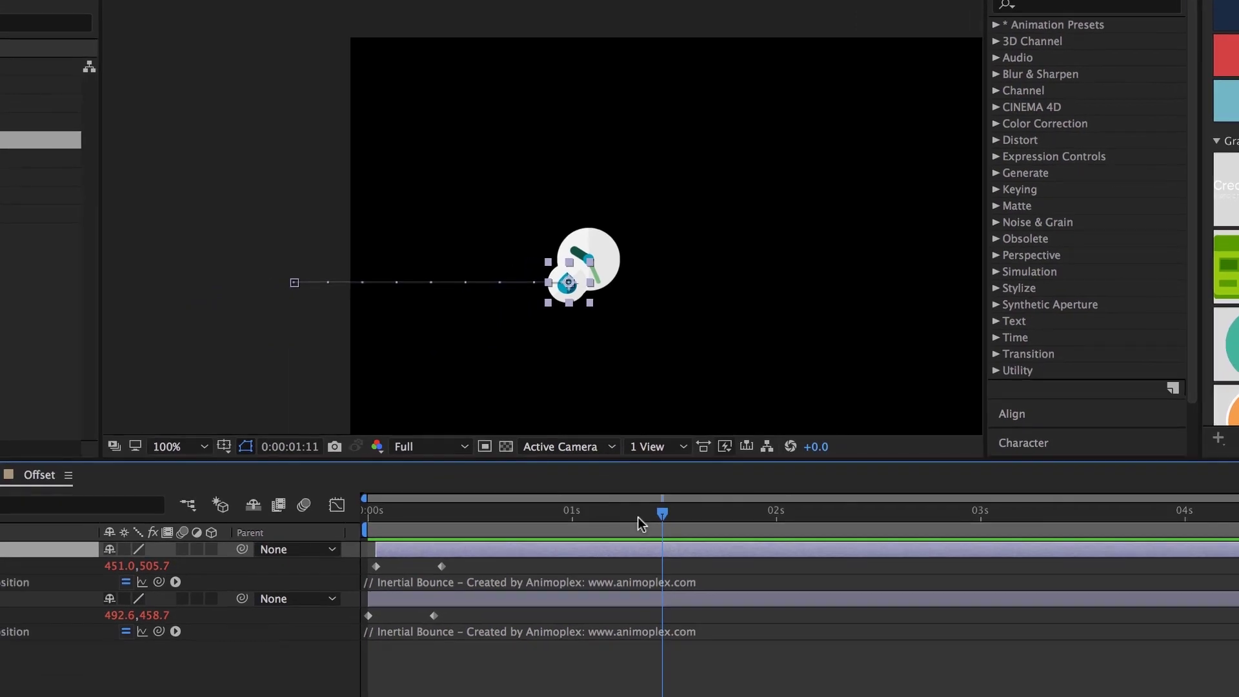
key(Home)
key(space)
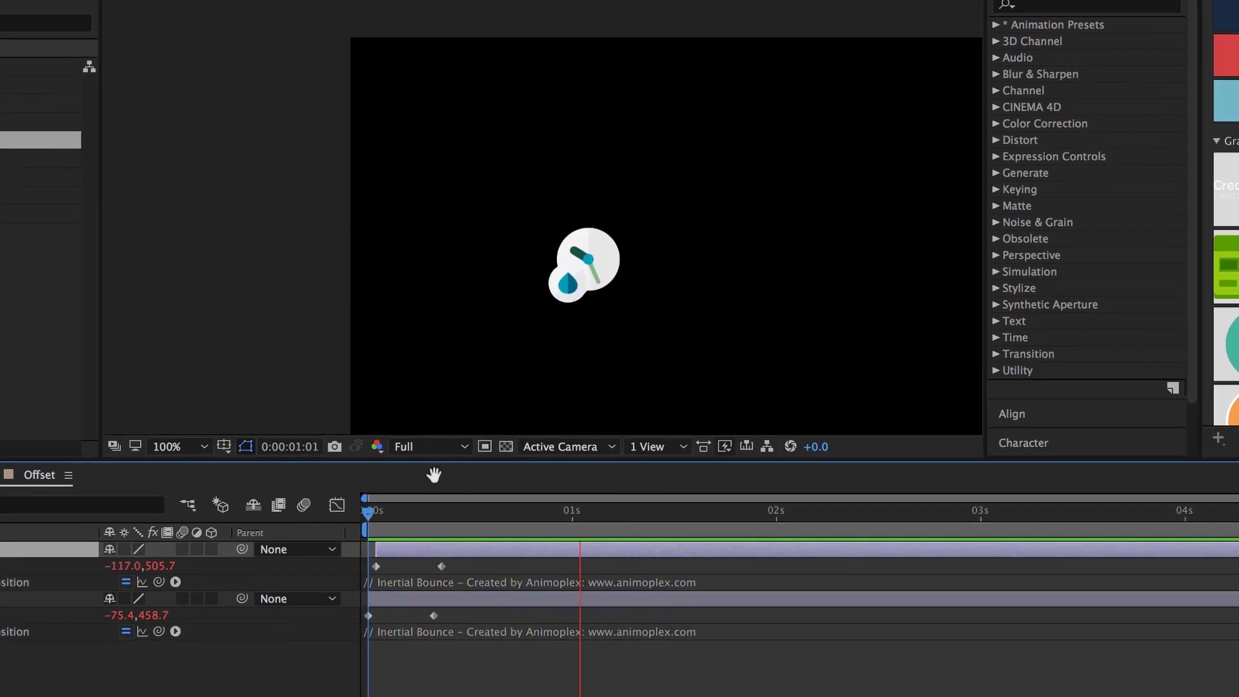
key(space)
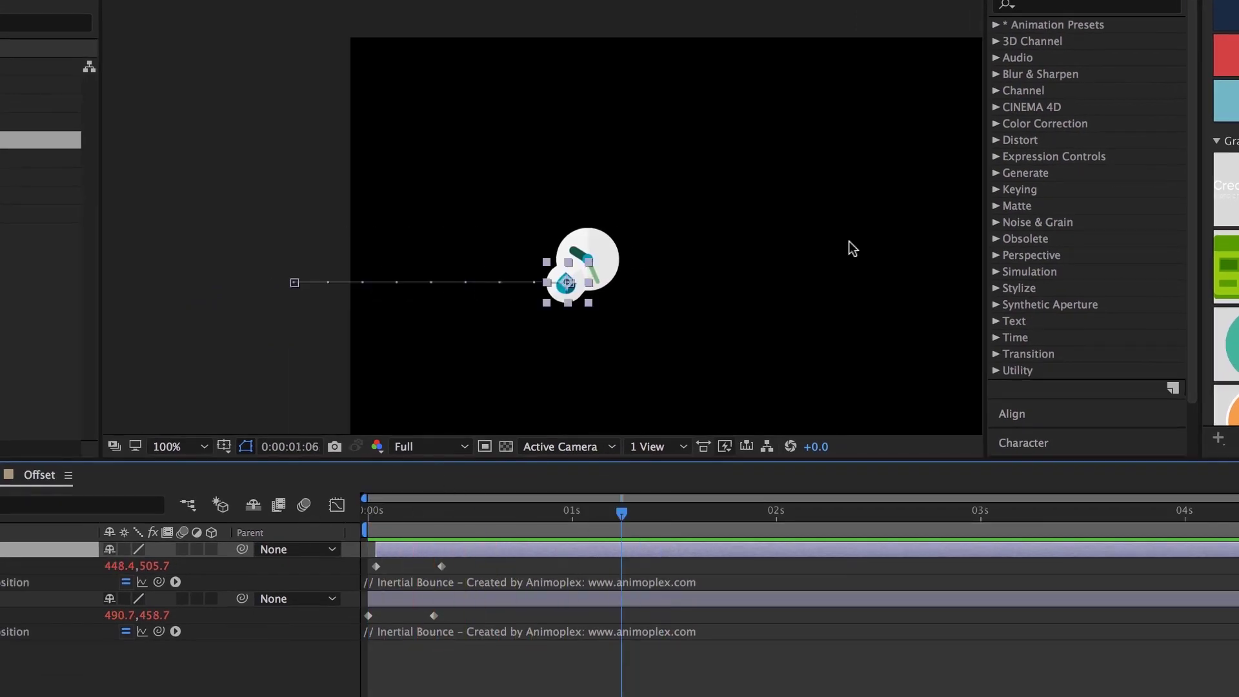
key(Home)
key(space)
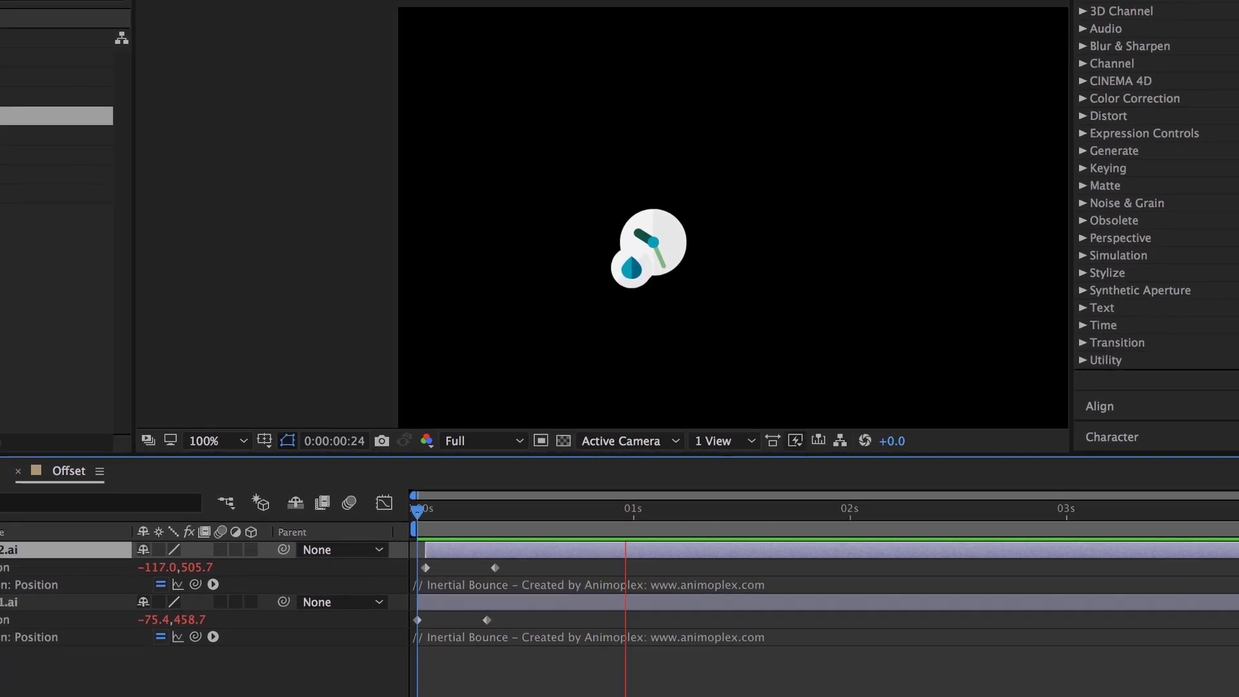
key(space)
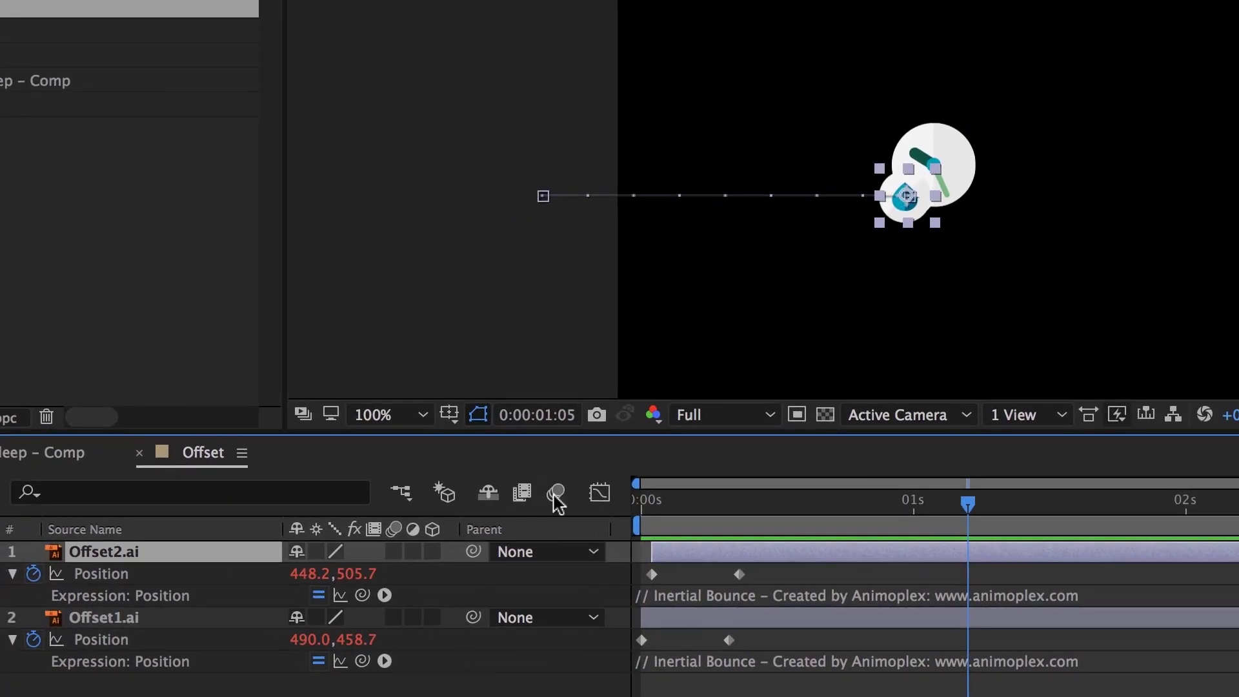
- Enable motion blur for the composition and preview the animation
click(557, 495)
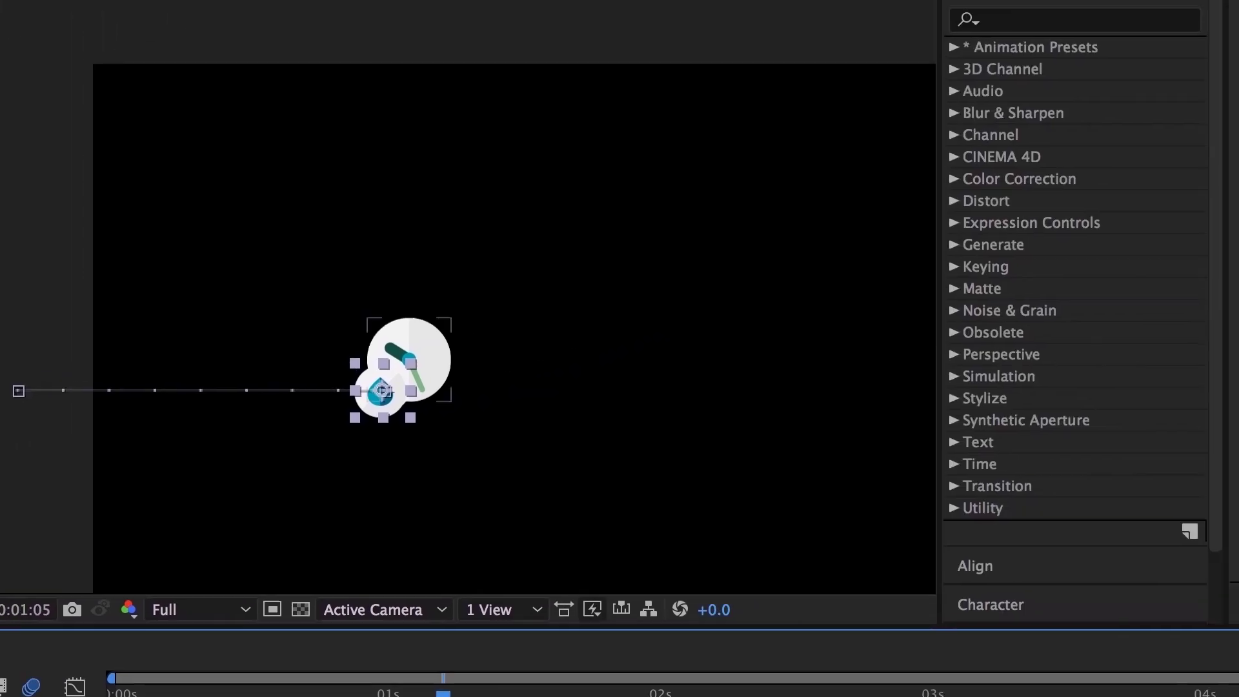
key(Home)
key(space)
key(space)
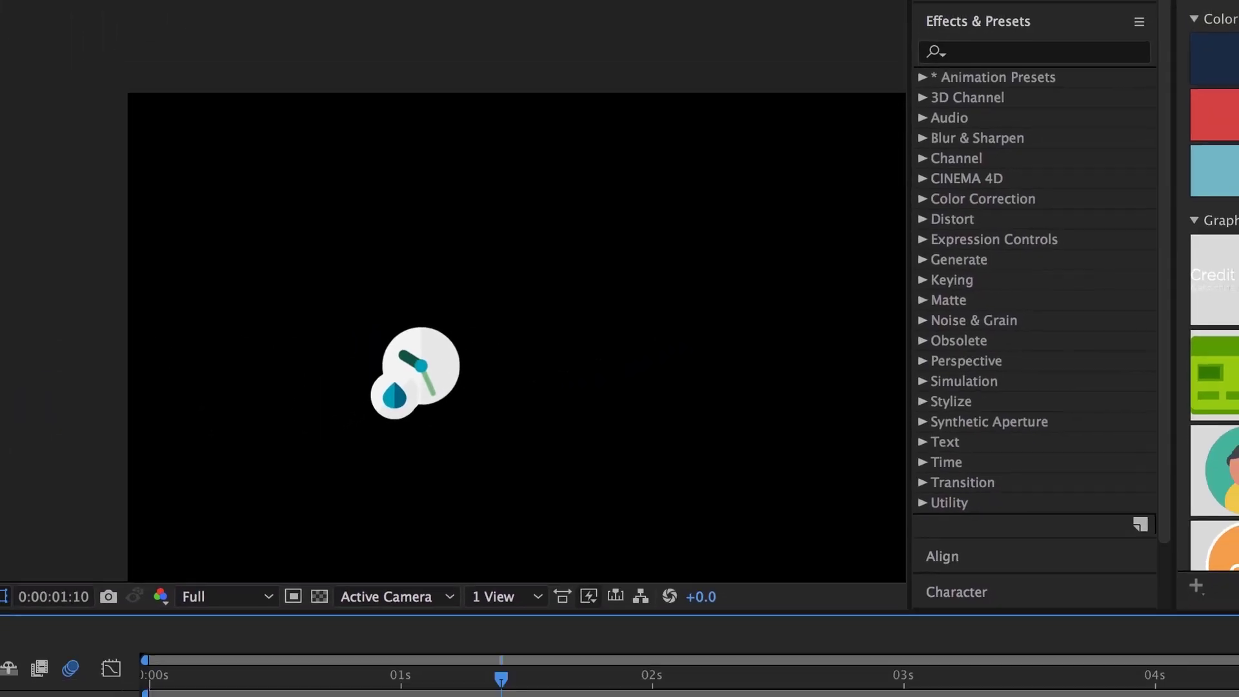